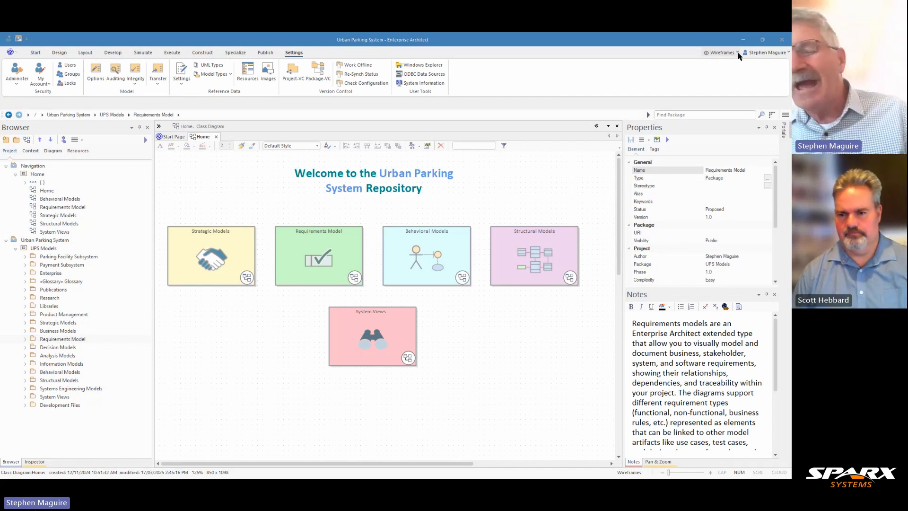
Step: Switch the modelling perspective to Document Publishing from the Publishing set
left_click(738, 54)
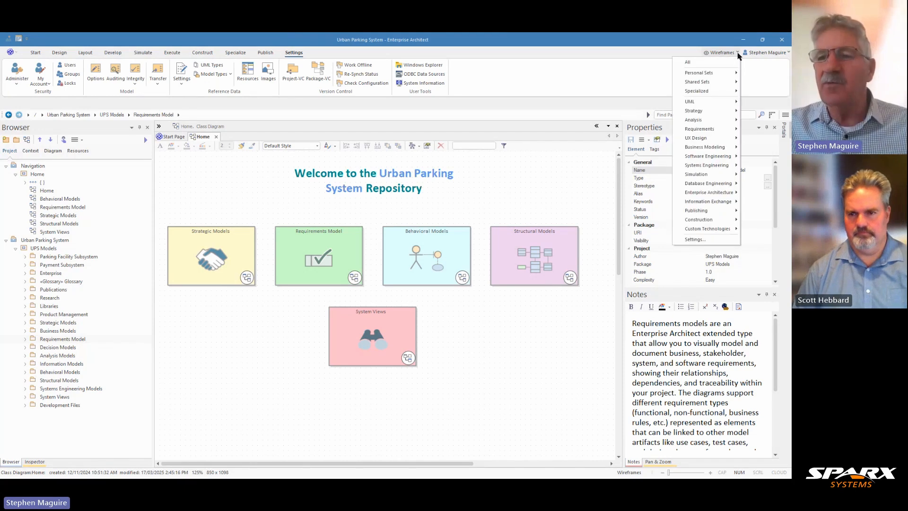
mouse_move(705, 213)
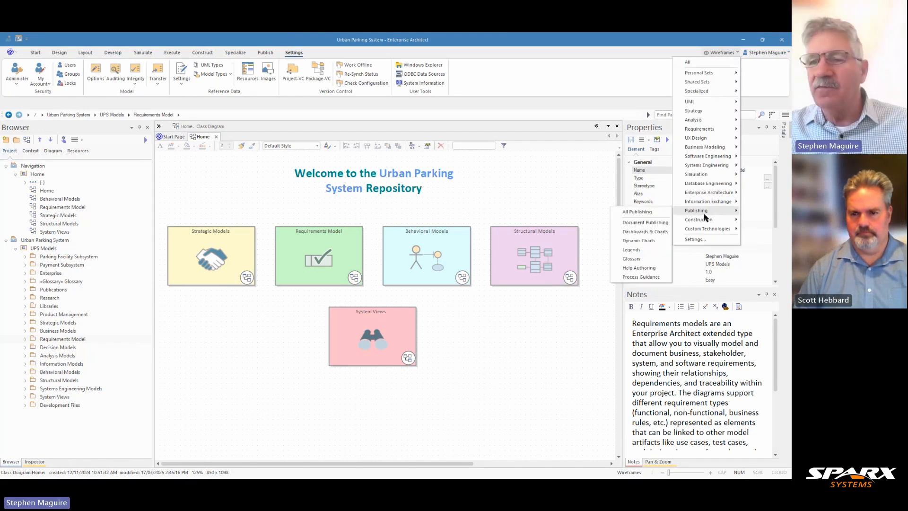
left_click(655, 226)
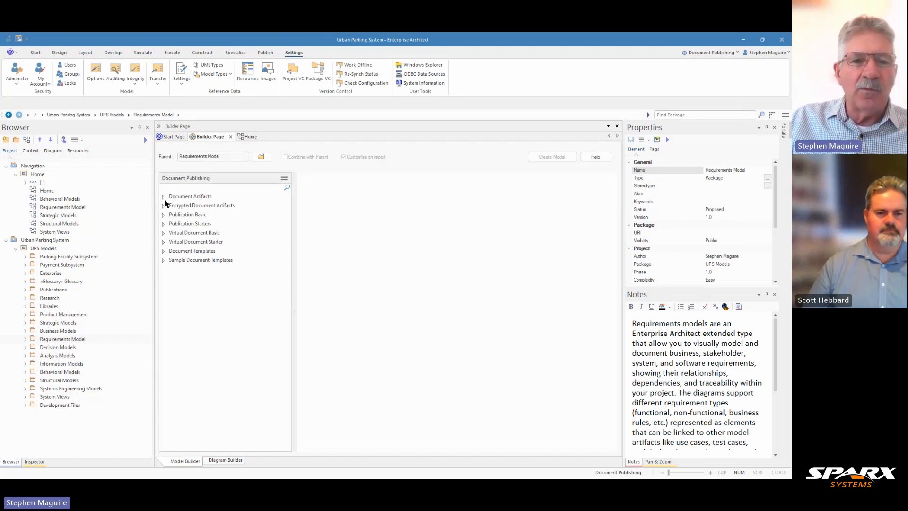
Step: Preview the document patterns under Document Artifacts, Publication Basic and Publication Starters, including System Requirement Specification, and close the Builder Page
left_click(163, 197)
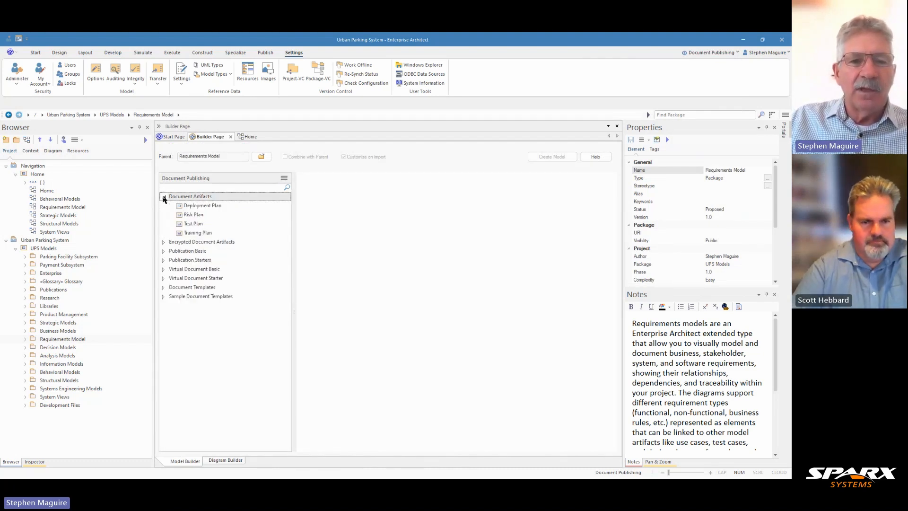
left_click(164, 197)
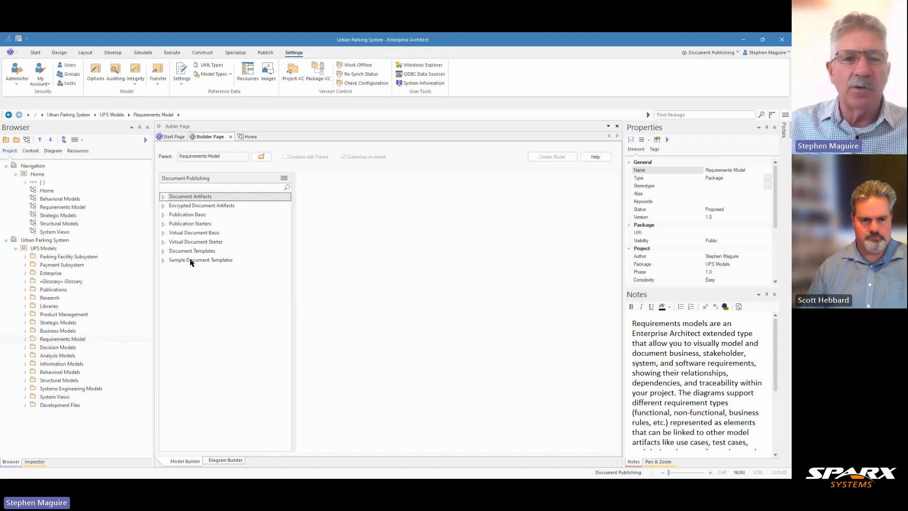
left_click(162, 215)
left_click(196, 225)
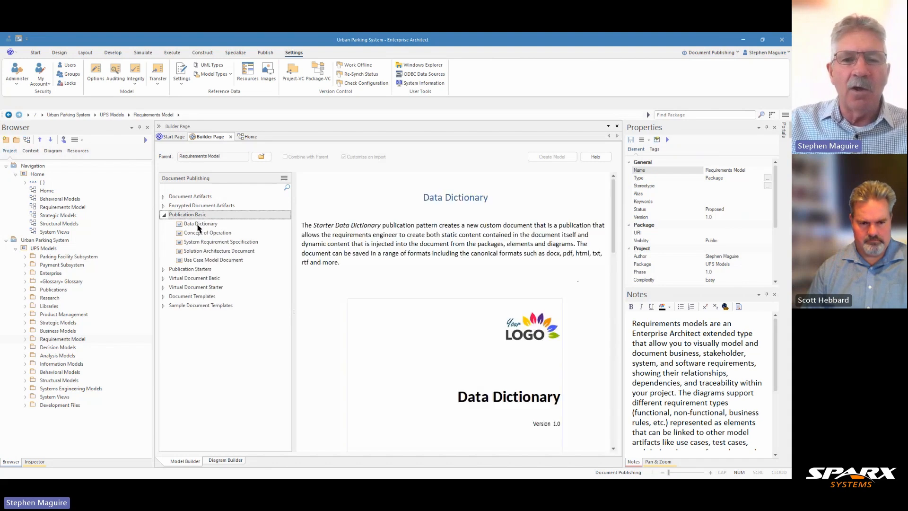
left_click(199, 234)
left_click(199, 252)
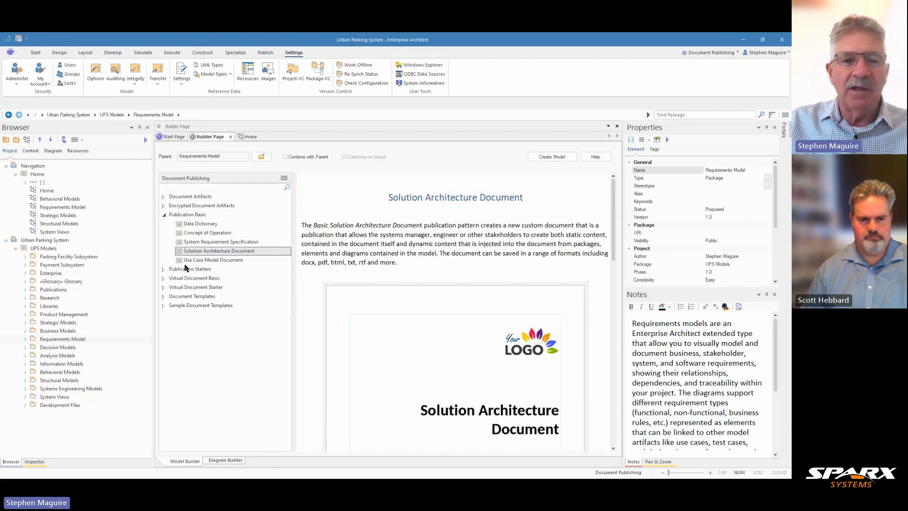
left_click(164, 269)
left_click(191, 281)
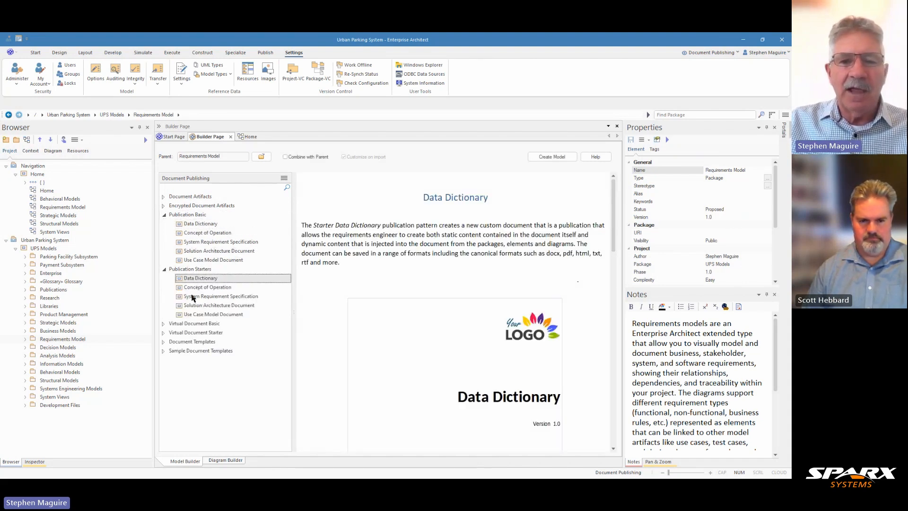
left_click(192, 297)
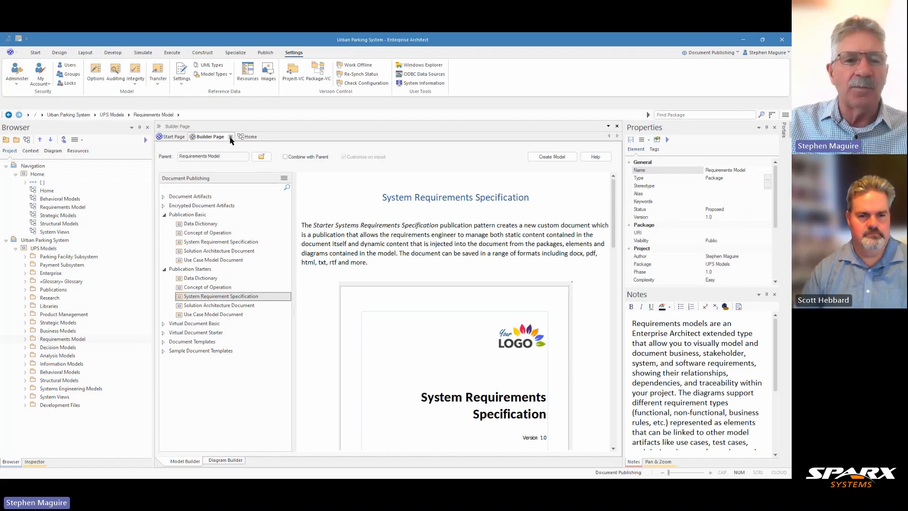
left_click(231, 137)
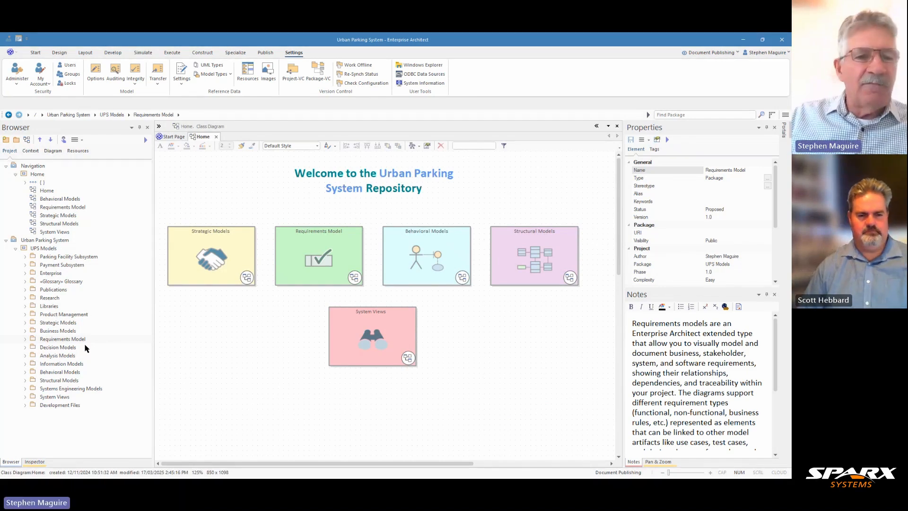
Step: Expand the Payment Subsystem's Requirements package and look through its Security Requirements and Implementation Requirements packages, collapsing both again
left_click(25, 265)
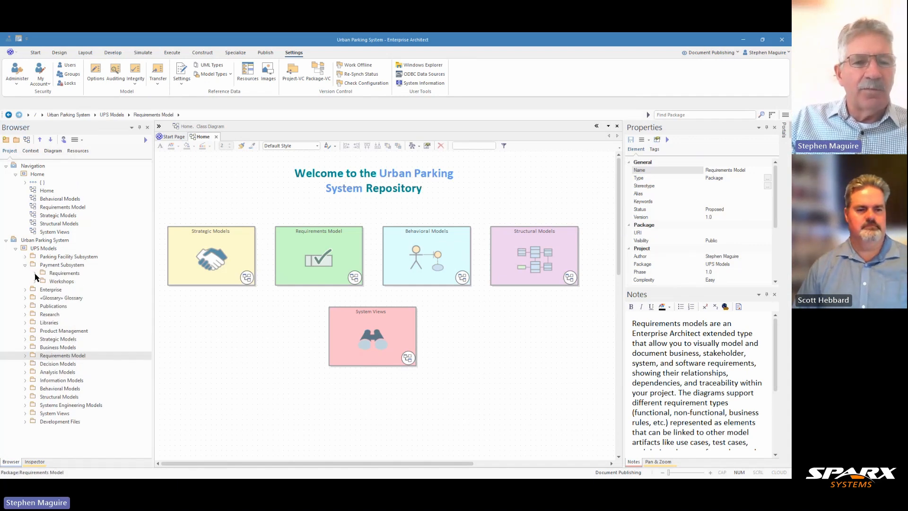
left_click(35, 274)
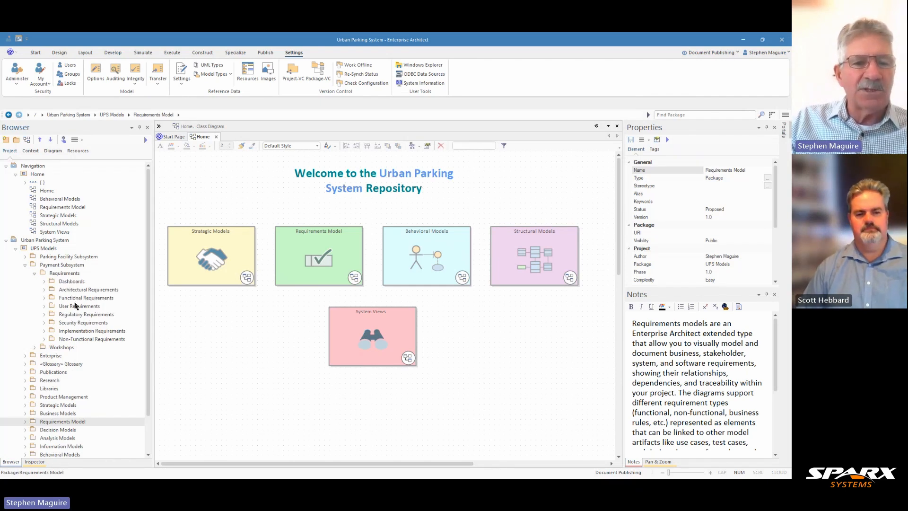
left_click(44, 323)
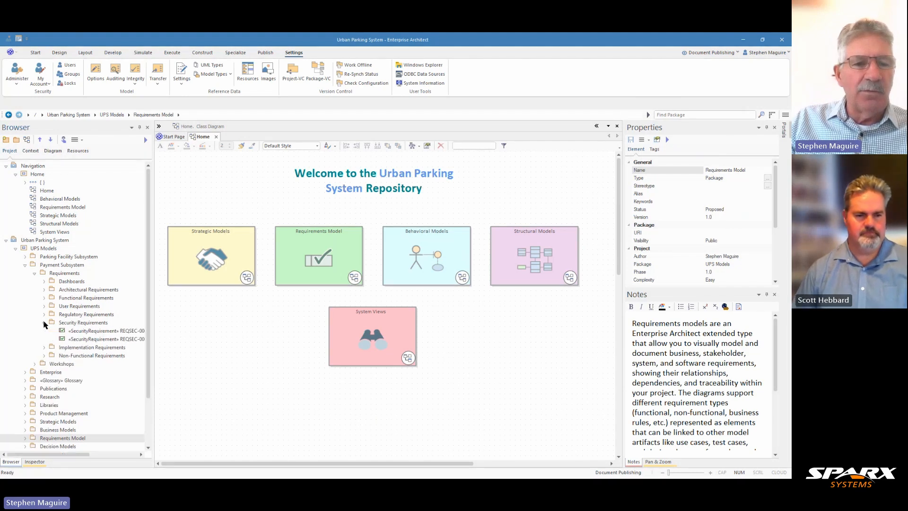
left_click(44, 347)
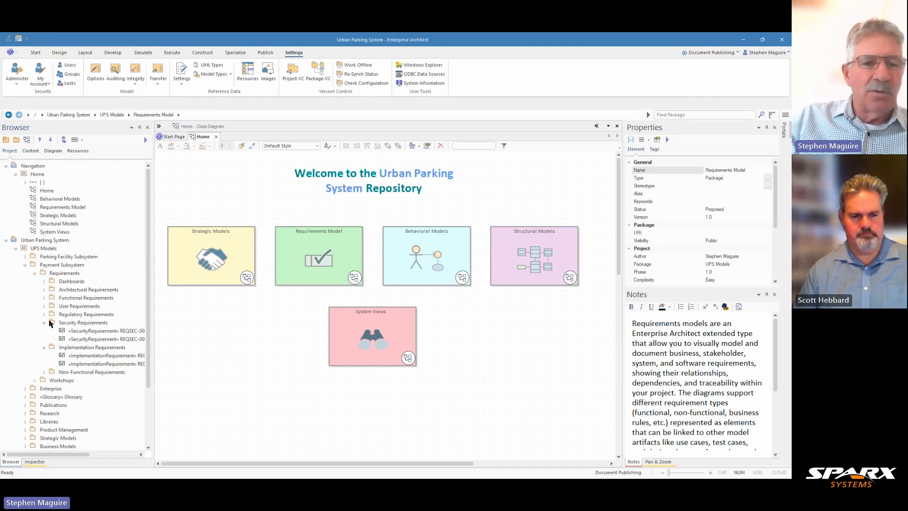
left_click(44, 323)
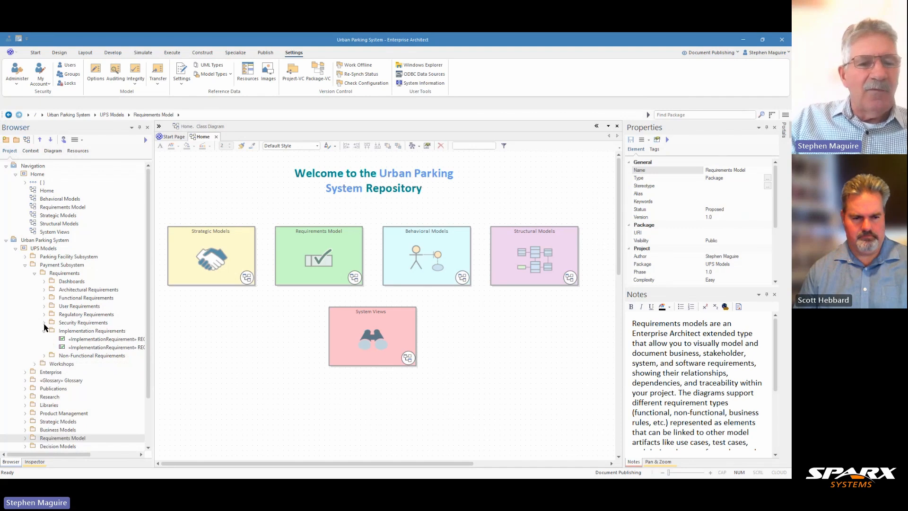
left_click(44, 331)
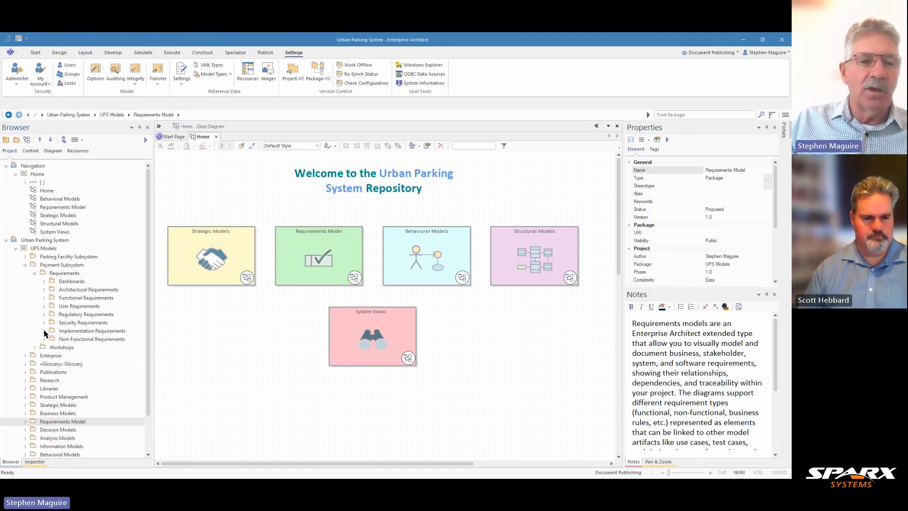
Step: Expand the Functional Requirements package down to the children of REQFUN-0026 and widen the Browser so the requirement names are readable
left_click(64, 300)
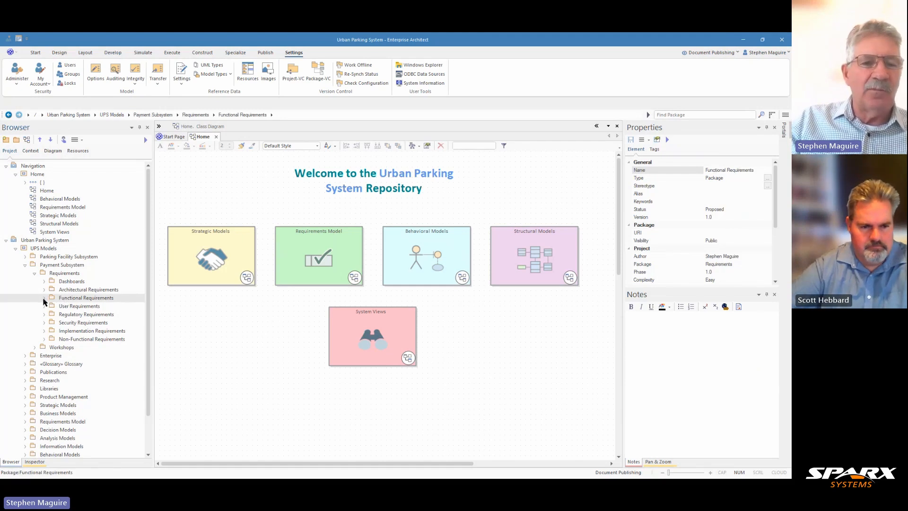
left_click(43, 298)
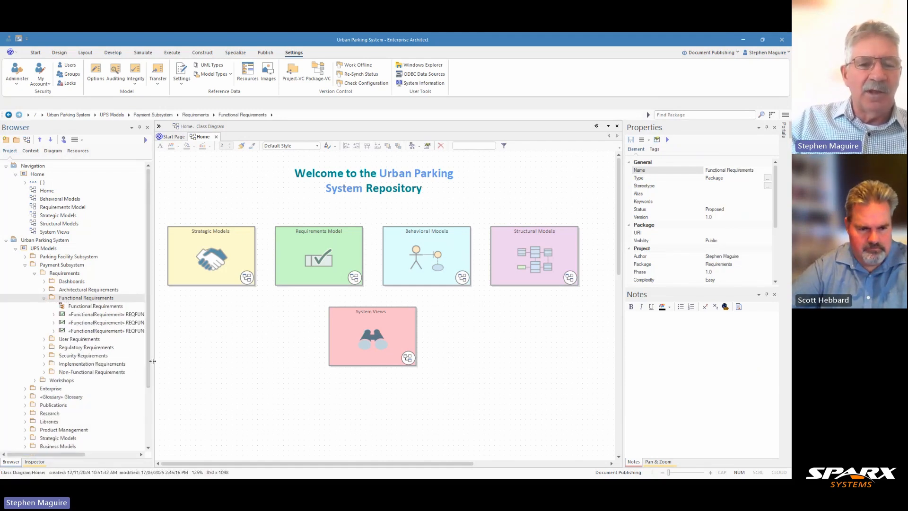
left_click_drag(151, 364, 231, 348)
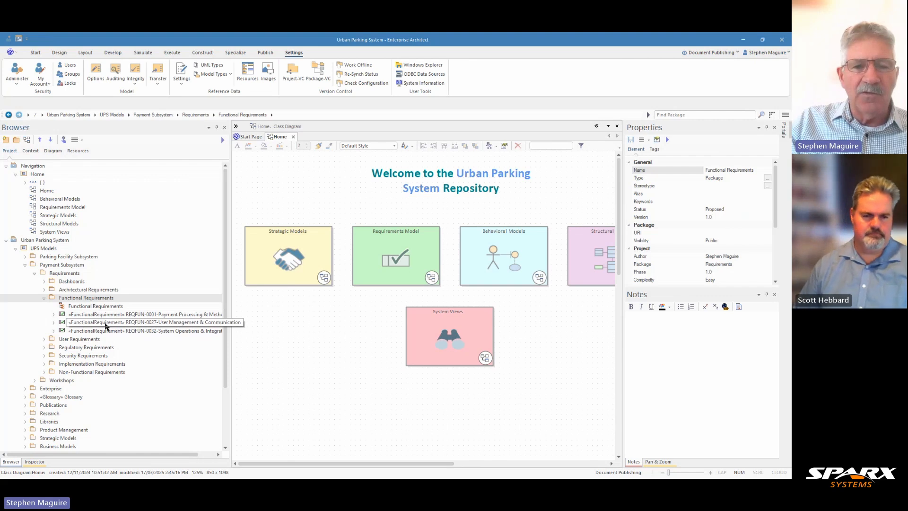
left_click(53, 314)
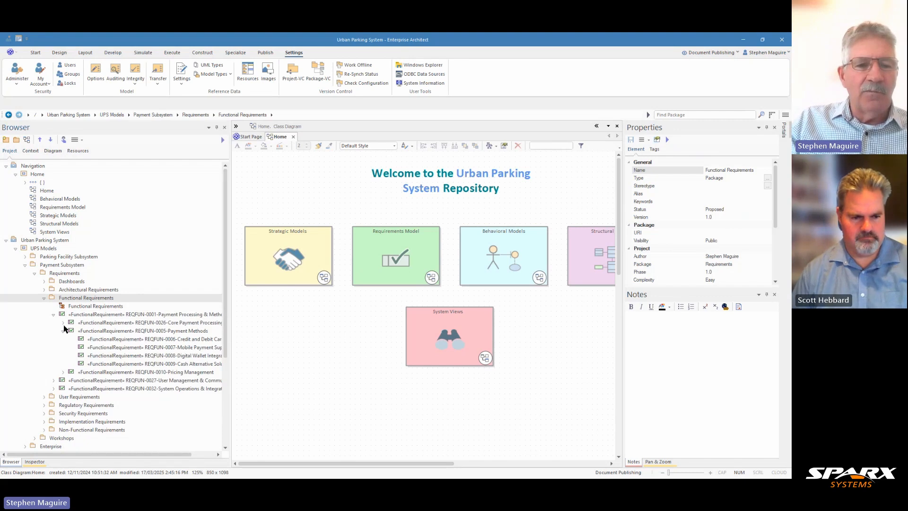
left_click(63, 323)
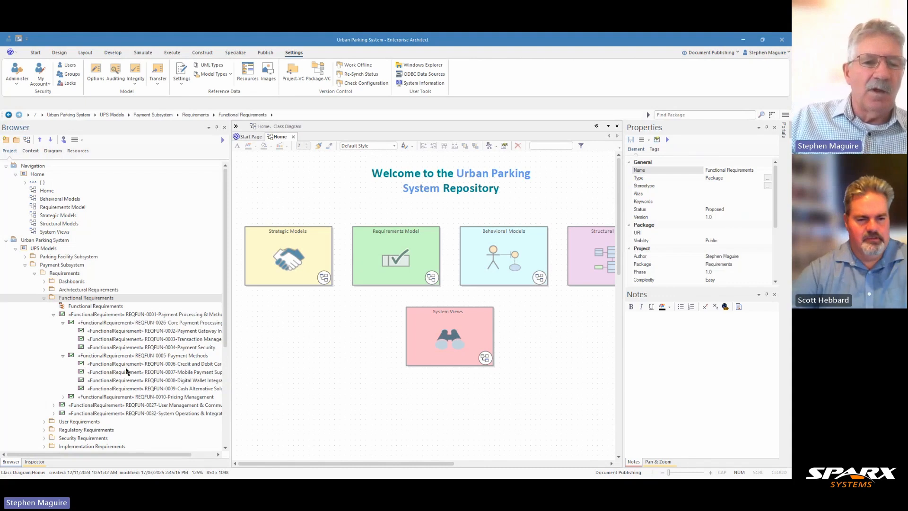
Step: Open the Functional Requirements diagram, inspect REQFUN-0001 and REQFUN-0026, undo the accidental shift of REQFUN-0026 and close the diagram
double_click(87, 306)
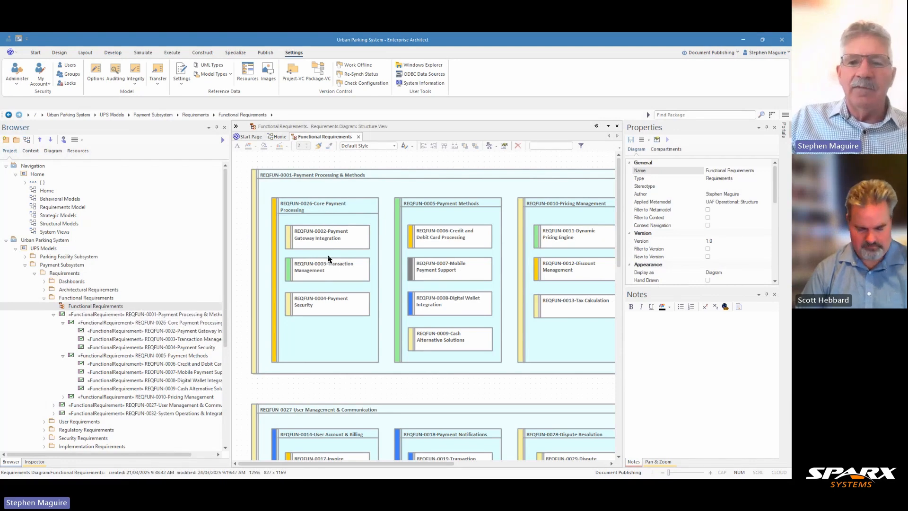
left_click(313, 179)
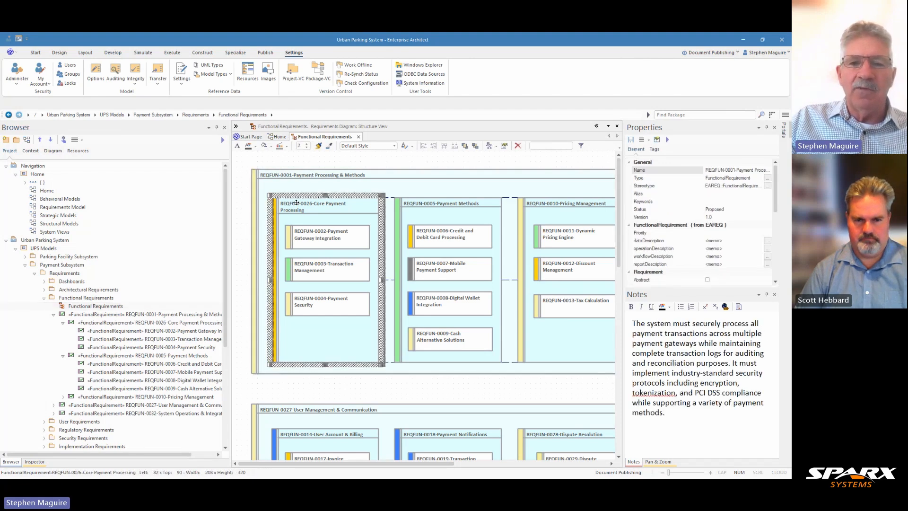
left_click_drag(294, 203, 296, 202)
key("ctrl+z")
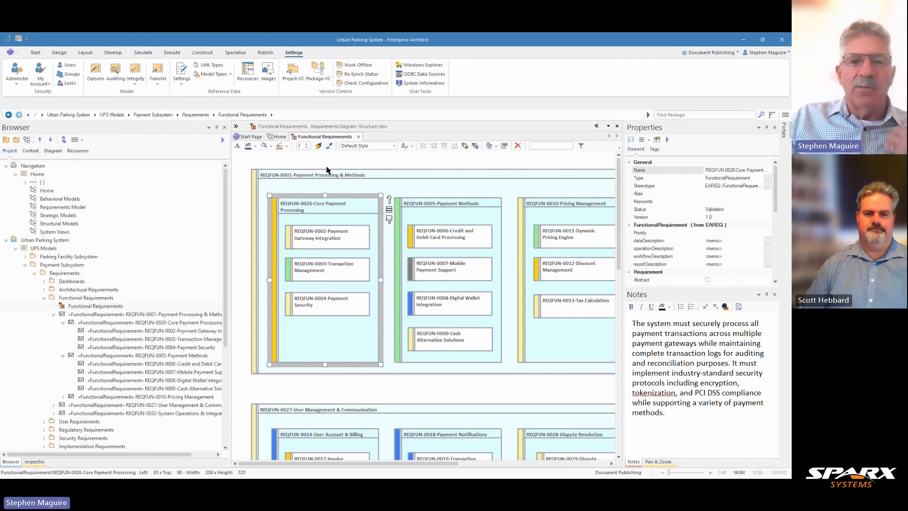
left_click(359, 137)
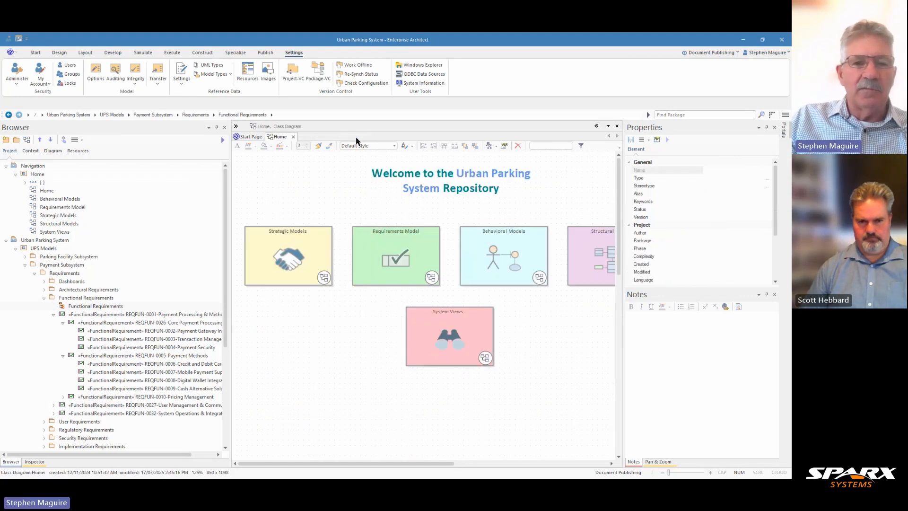
Step: Collapse the REQFUN-0001 requirement branch and select the Functional Requirements package
left_click(53, 314)
left_click(53, 314)
left_click(71, 299)
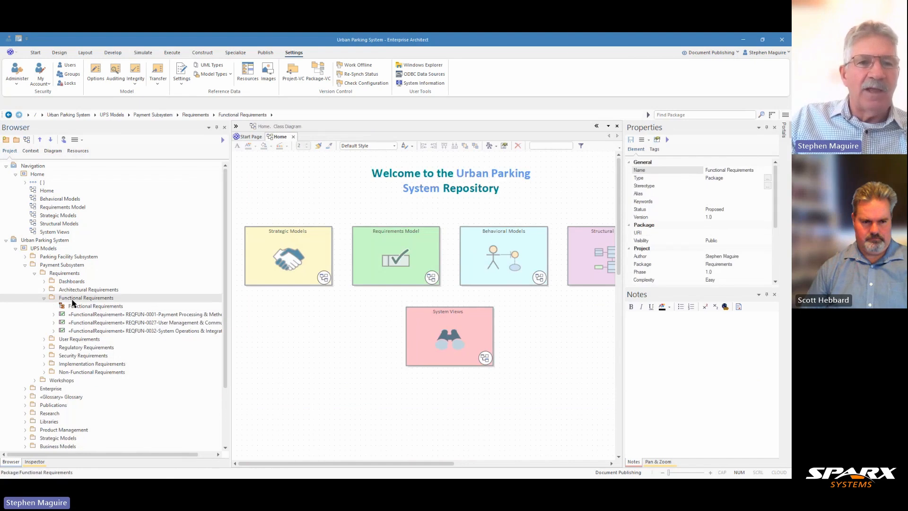
Step: Create a package named "Requirements Publications" with Package Only content inside the Payment Subsystem's Requirements package
left_click(265, 53)
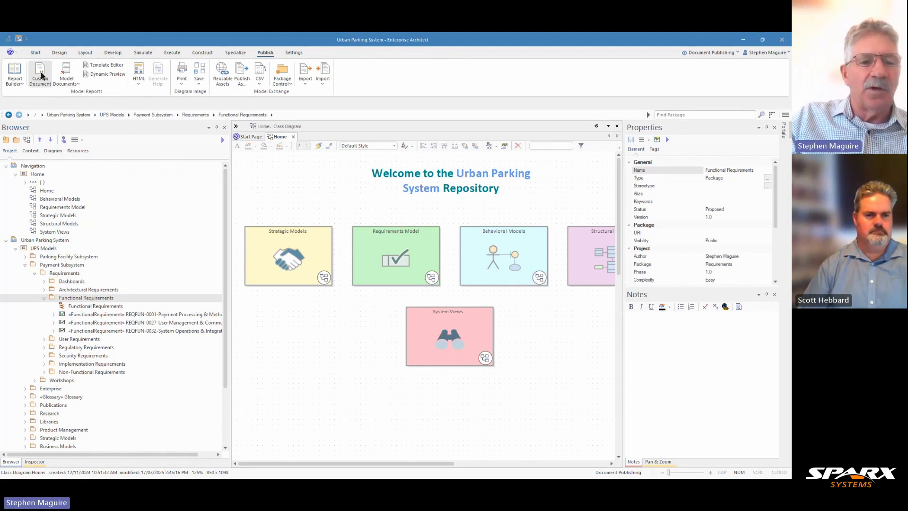
left_click(69, 275)
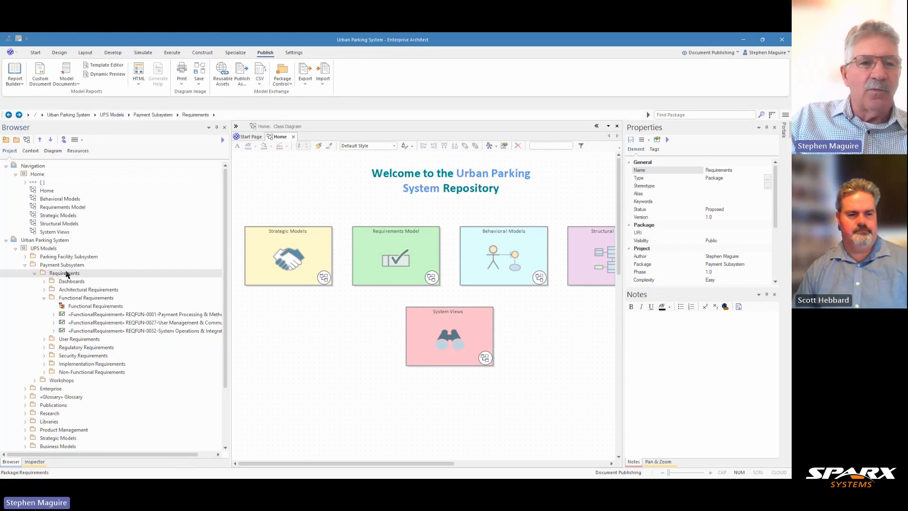
left_click(19, 142)
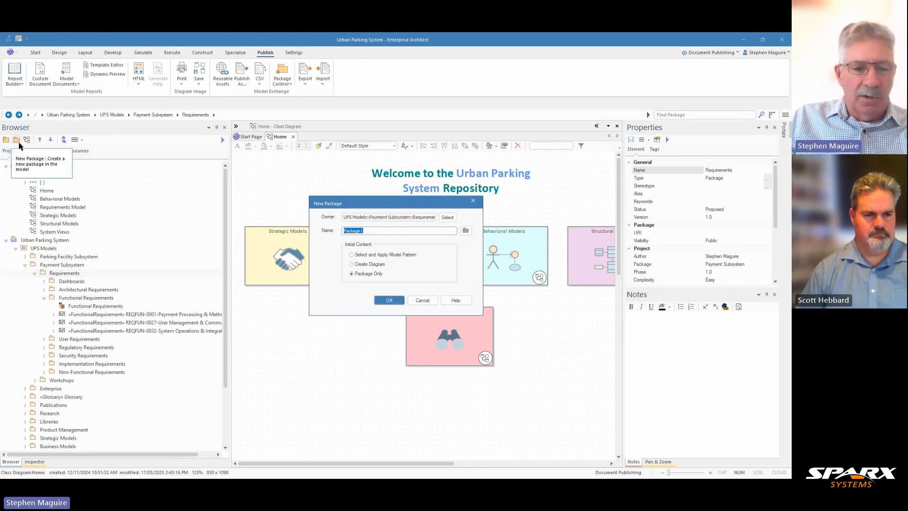
type("Requir")
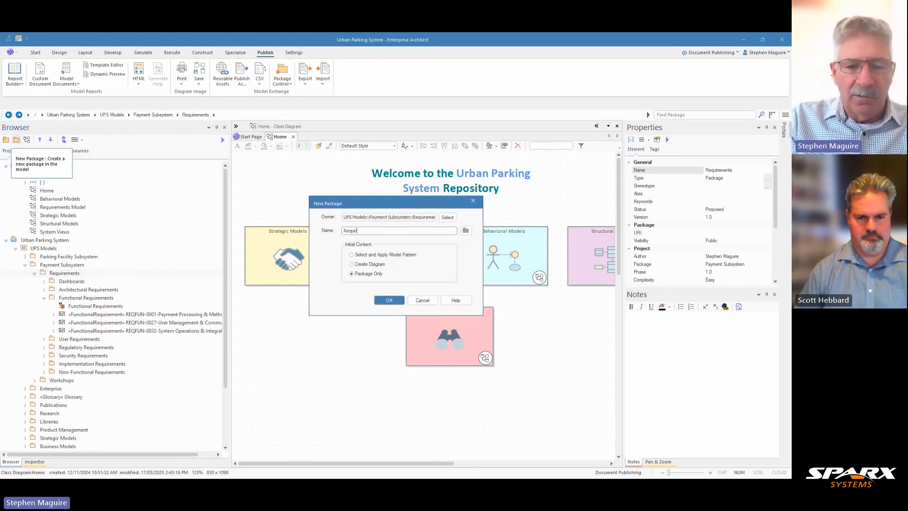
type("ements Publication")
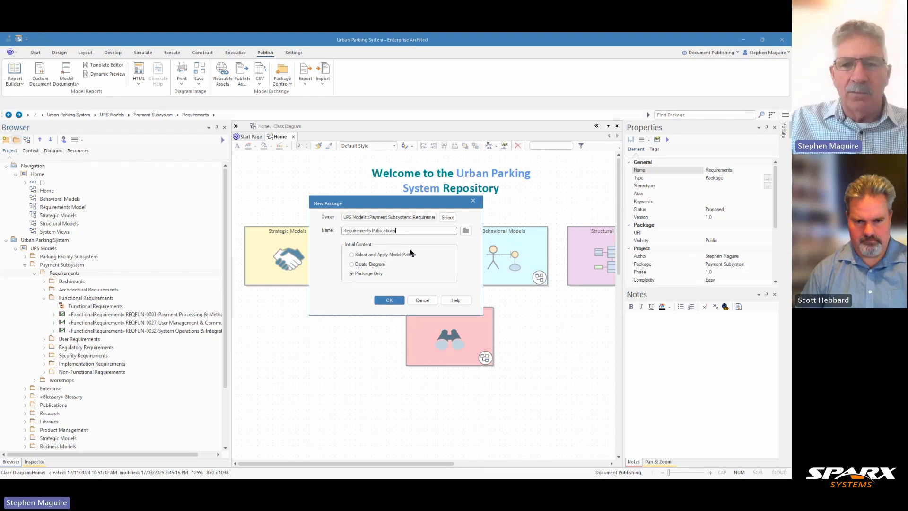
type("s")
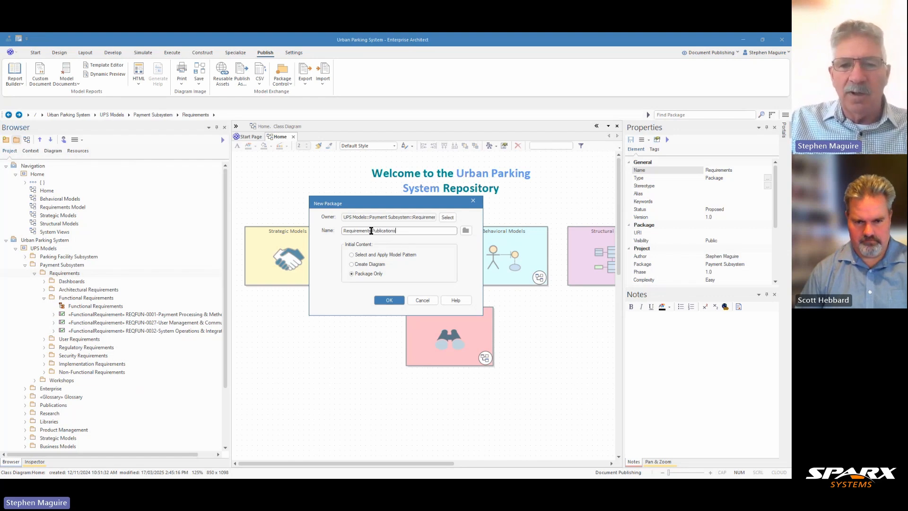
left_click(372, 231)
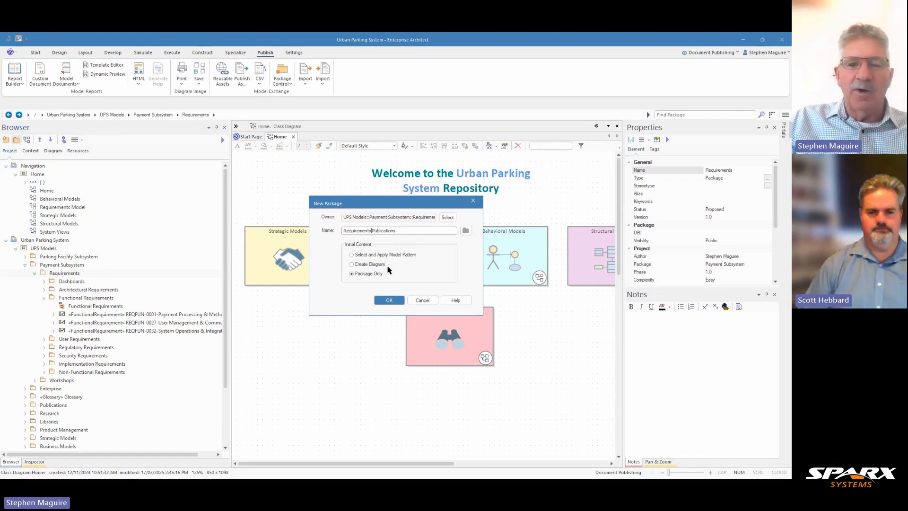
left_click(388, 301)
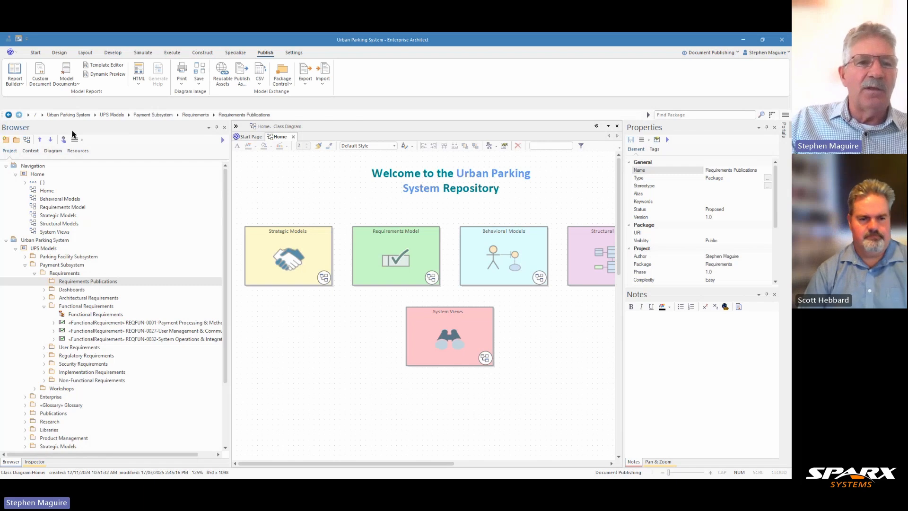
Step: Create a linked document template named "Requirements Overview" under the Document Guides resources, with no template group
left_click(42, 79)
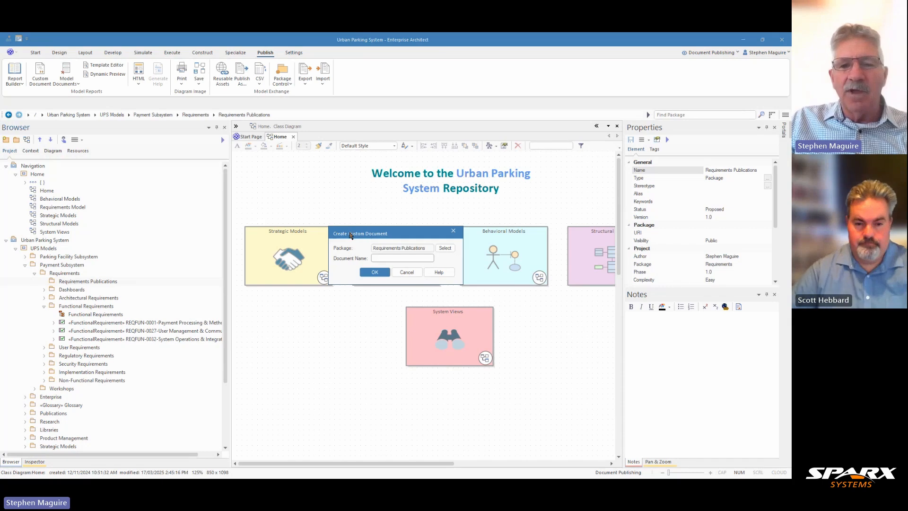
left_click(406, 273)
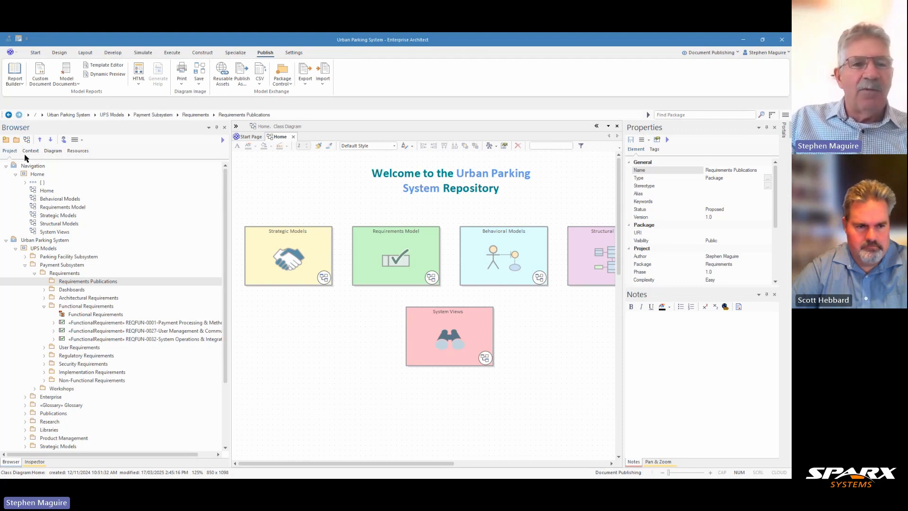
left_click(78, 152)
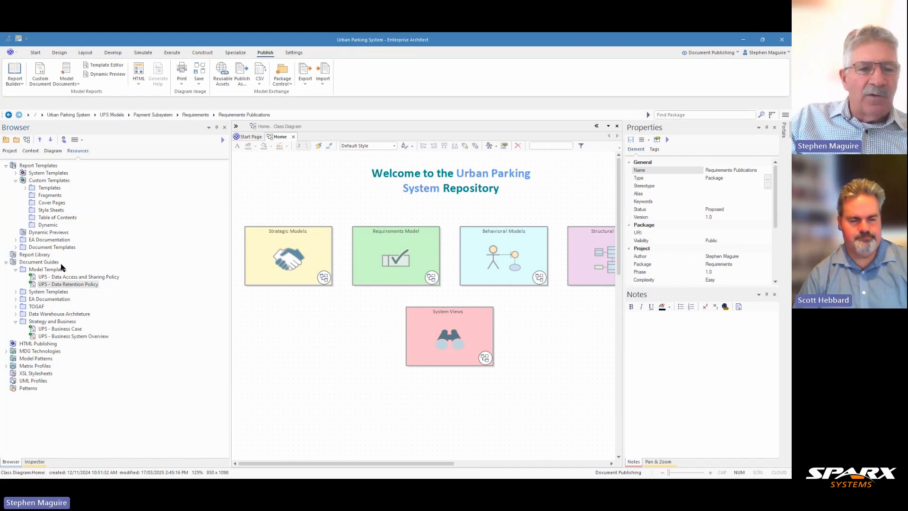
left_click(57, 324)
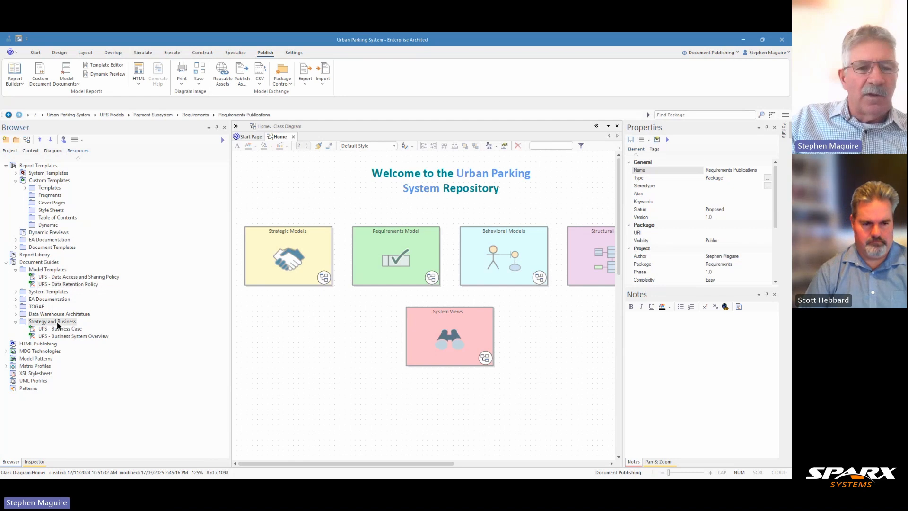
right_click(57, 323)
left_click(76, 330)
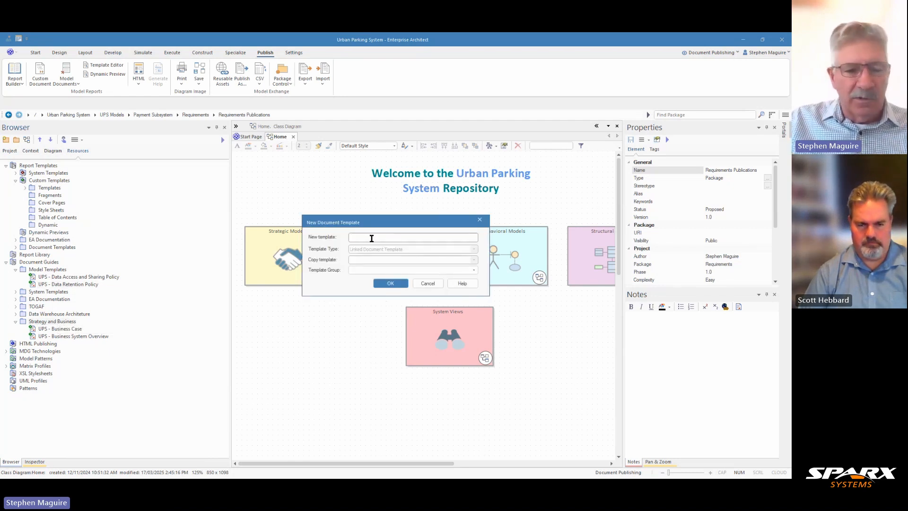
type("Requ")
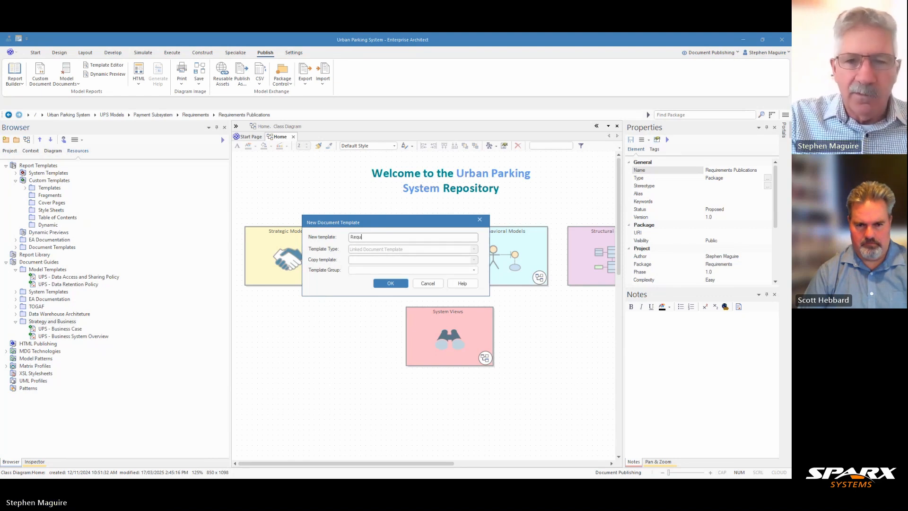
type("i")
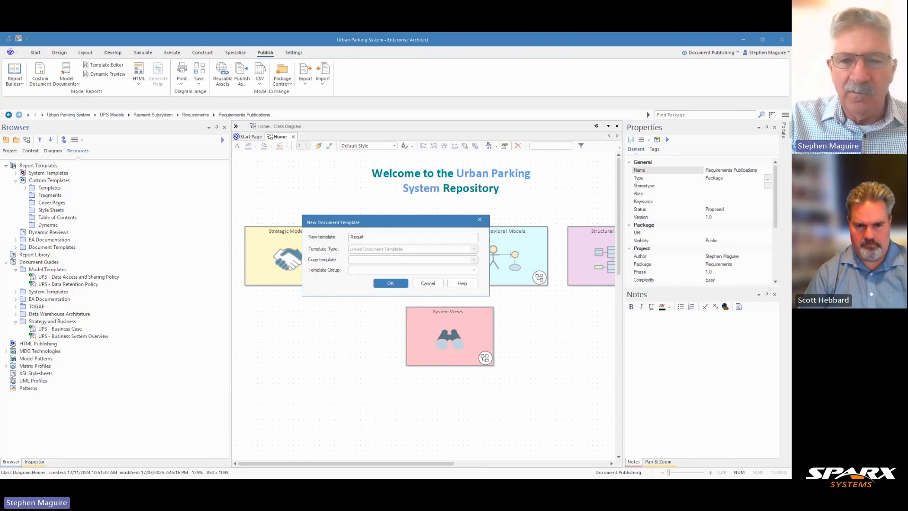
type("rements")
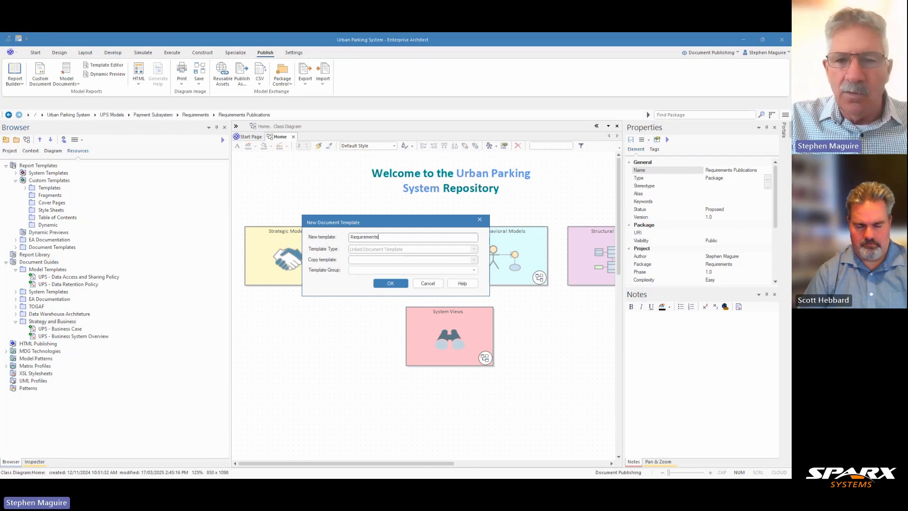
type(" Overview")
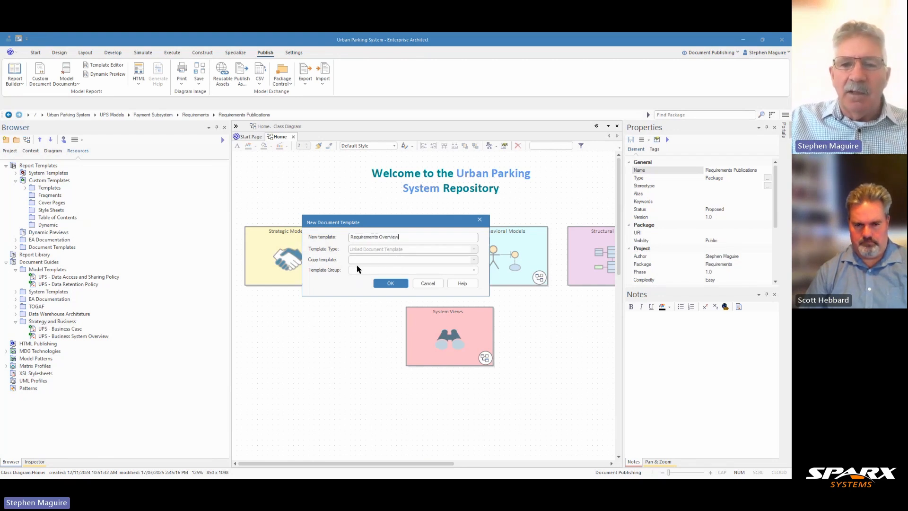
left_click(390, 283)
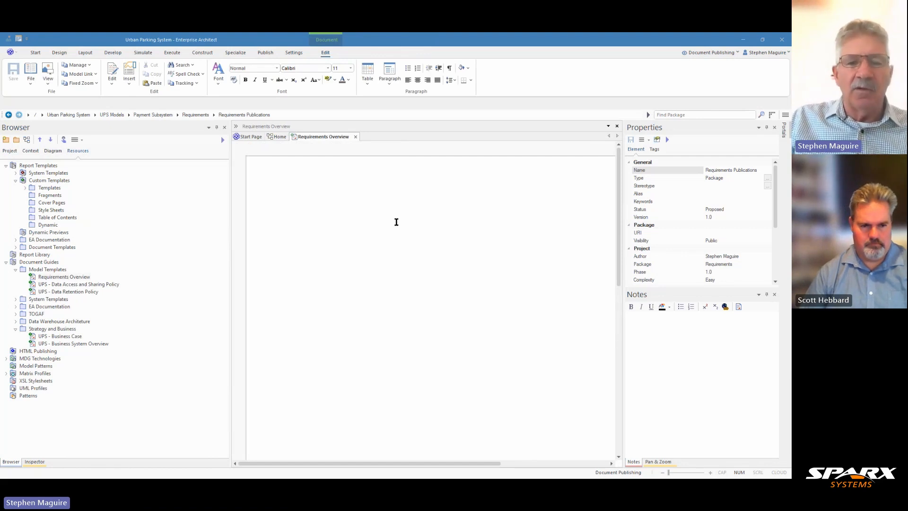
Step: Paste the copied Urban Parking System requirements title and Executive Summary content into the blank template, save it and close it
left_click(306, 222)
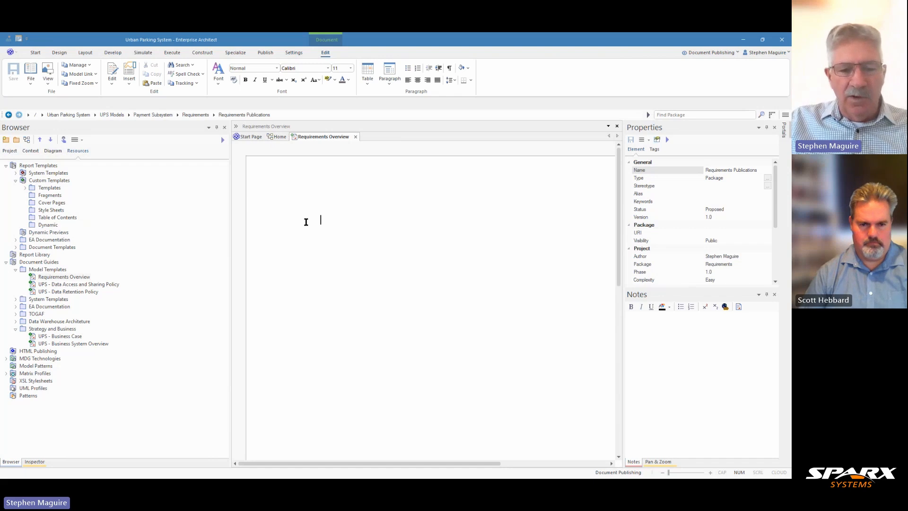
key("ctrl+v")
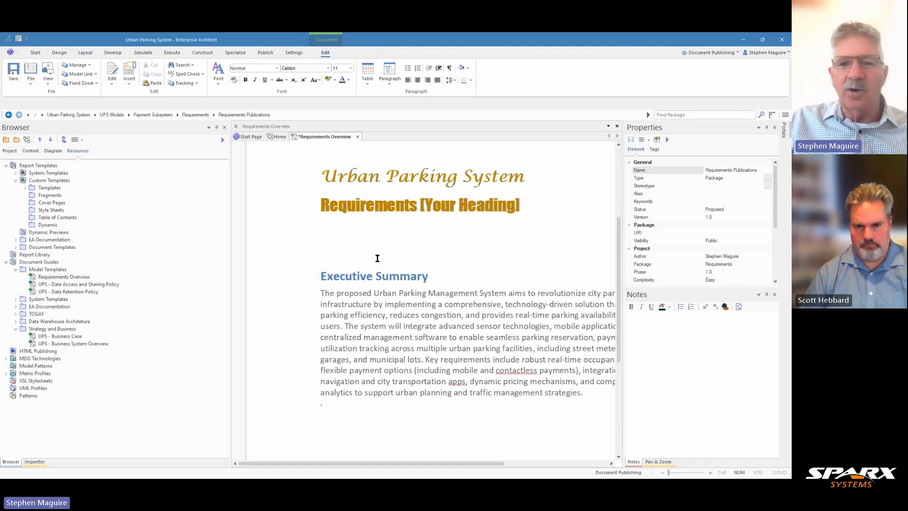
scroll(377, 258, "up", 3)
scroll(372, 273, "down", 3)
left_click(366, 238)
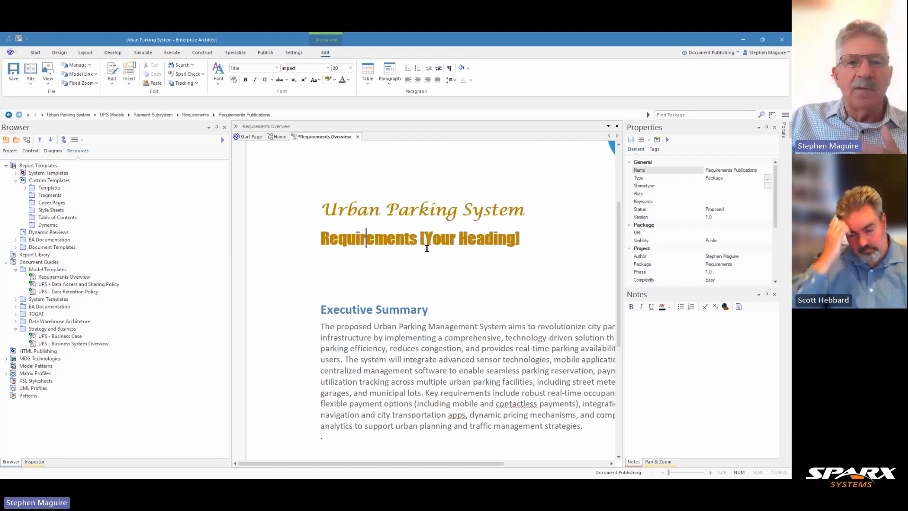
scroll(427, 248, "down", 1)
scroll(426, 248, "up", 2)
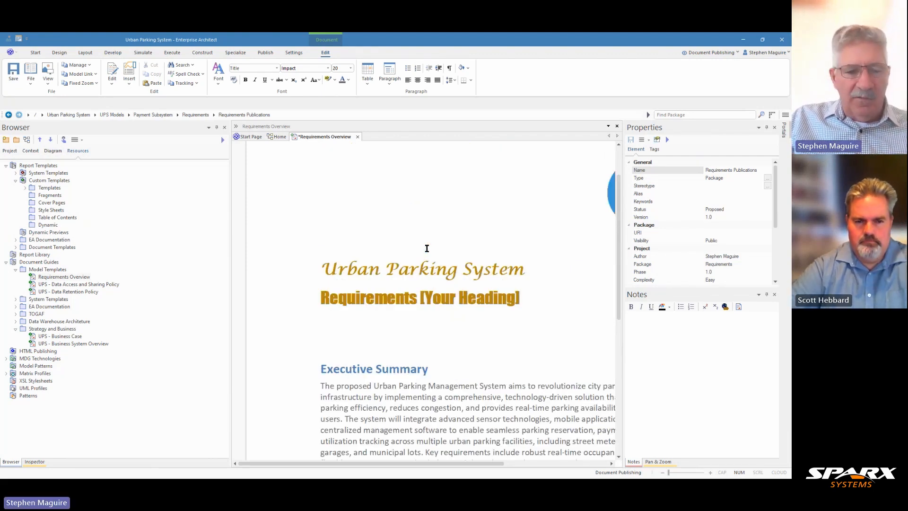
key("ctrl+s")
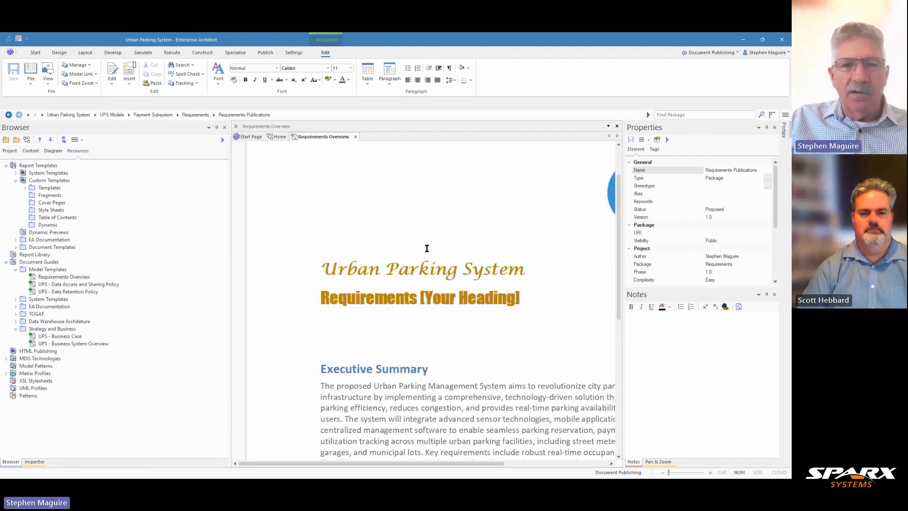
left_click(356, 137)
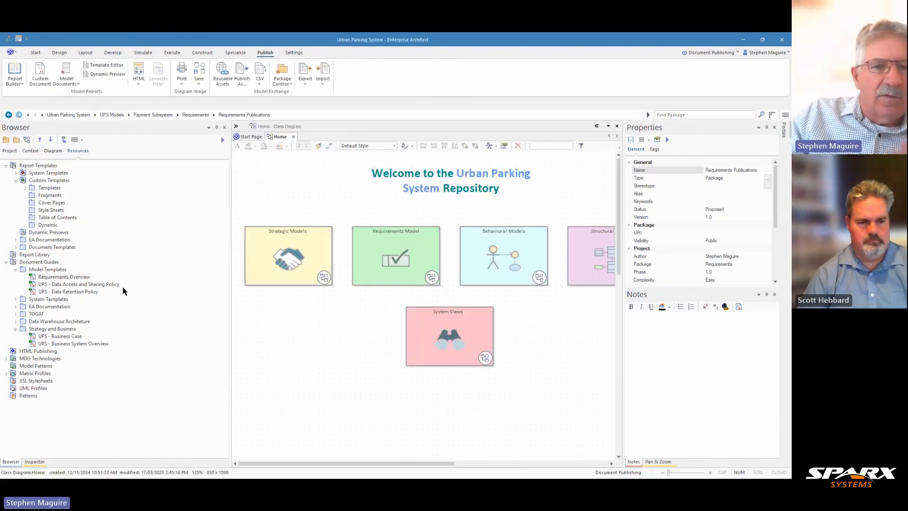
Step: Rename the Requirements Overview template in Model Templates to "Requirements Publications"
left_click(70, 278)
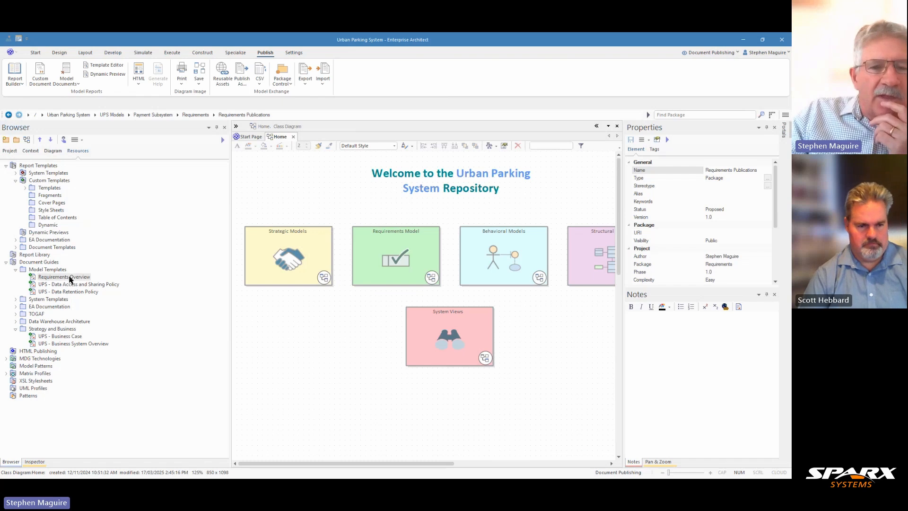
right_click(70, 279)
left_click(95, 314)
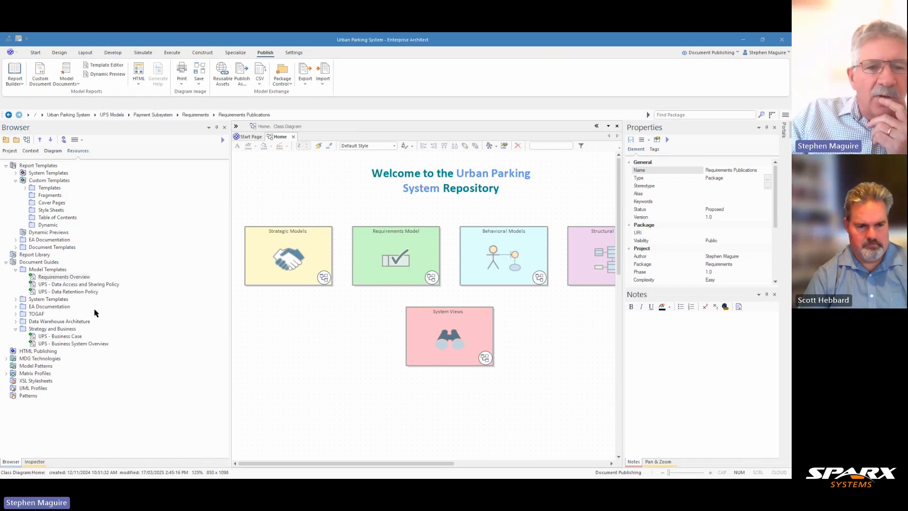
left_click(422, 231)
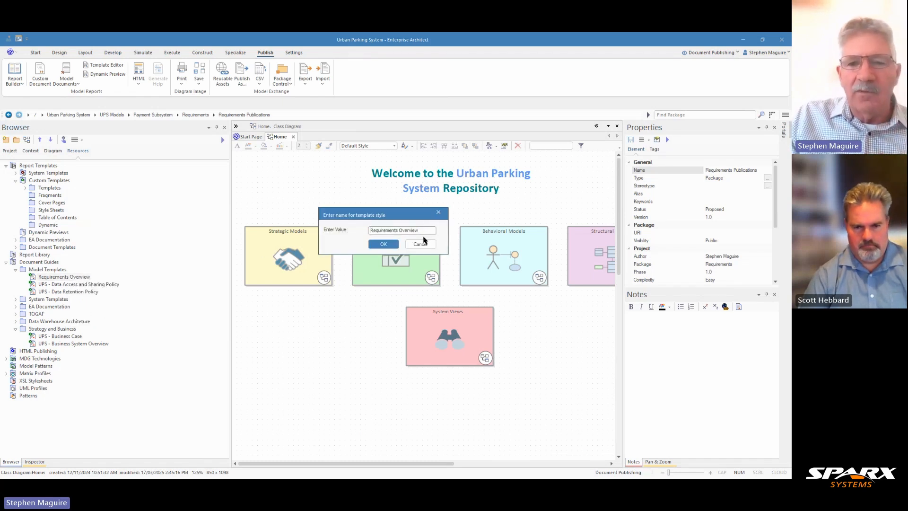
key("BackSpace")
key("BackSpace")
key("BackSpace")
key("BackSpace")
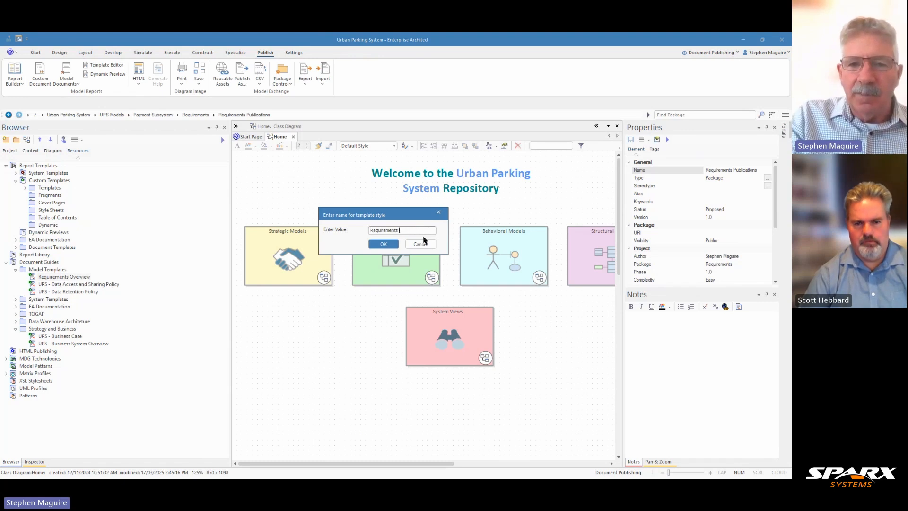
type("Publications")
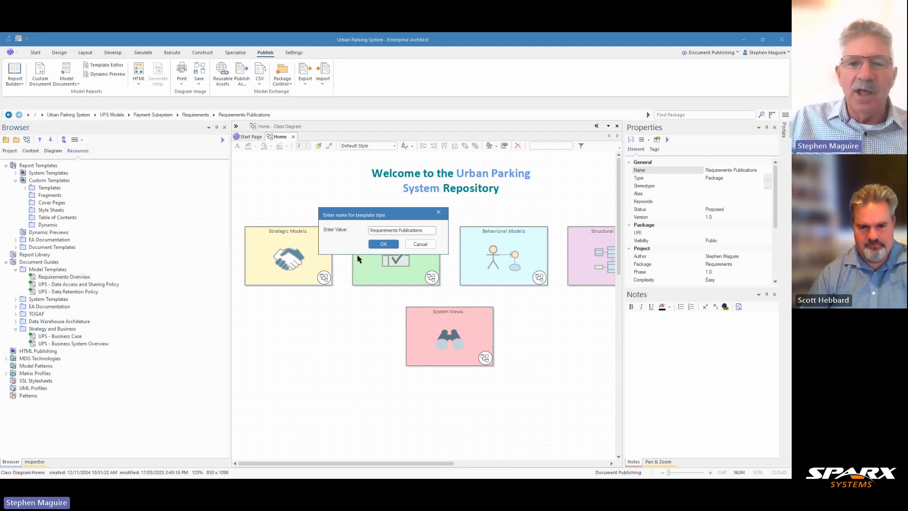
left_click(384, 244)
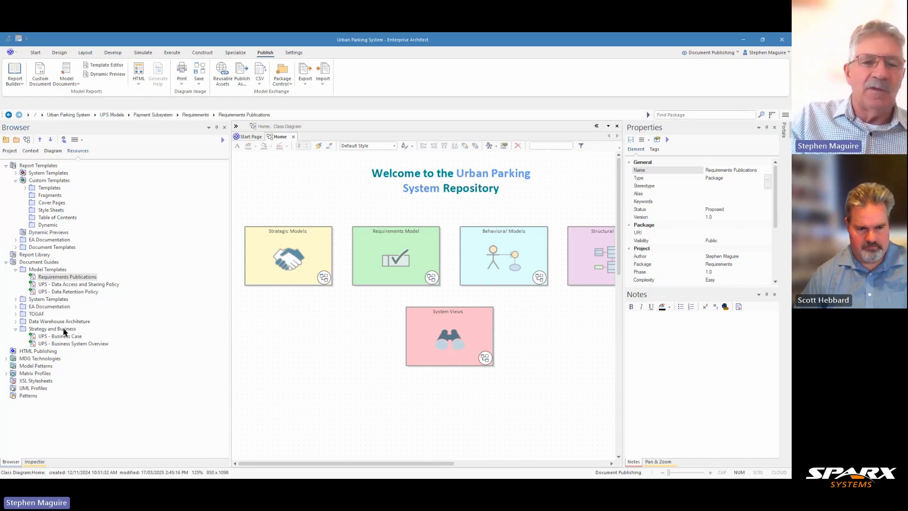
Step: Move the Requirements Publications template into the "Strategy and Business" template group
right_click(92, 280)
left_click(114, 304)
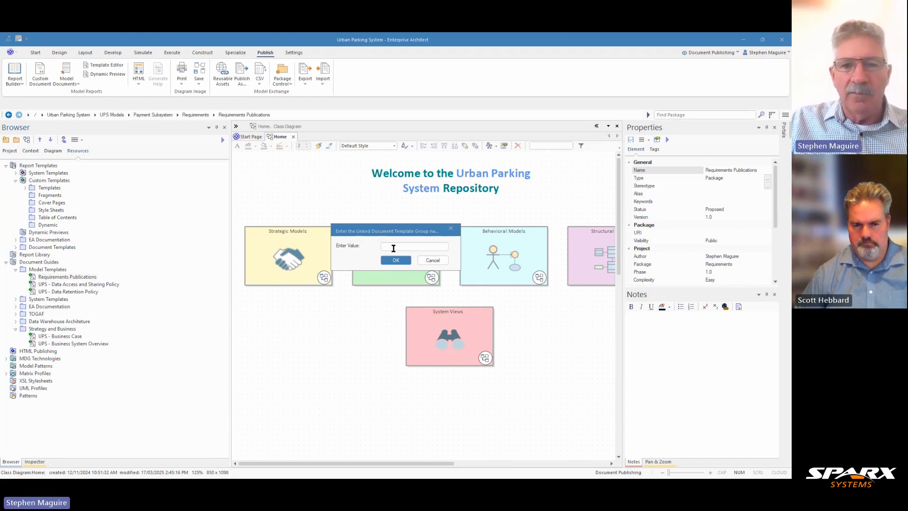
type("Strategy and Business")
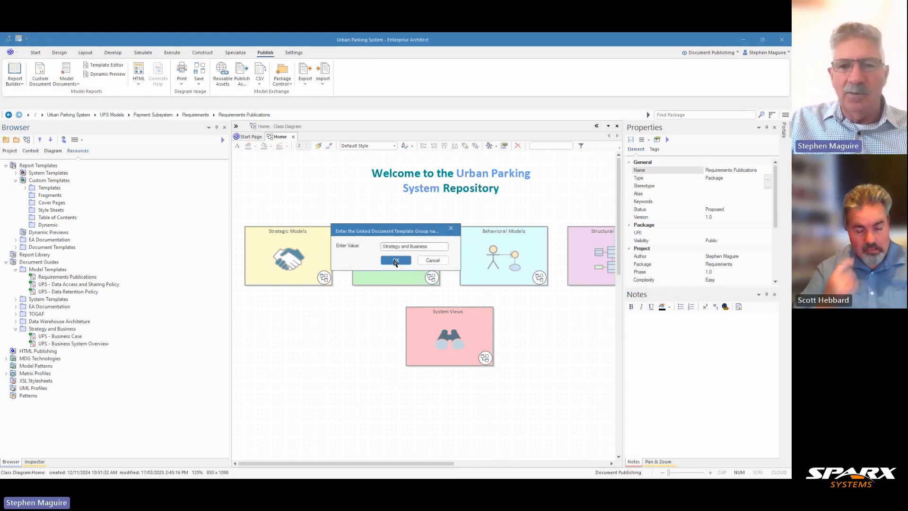
left_click(396, 260)
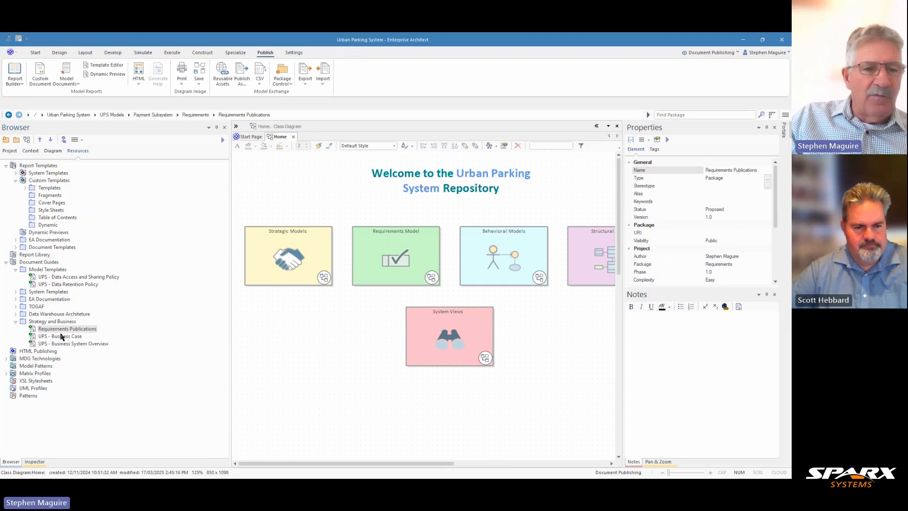
Step: Prefix the template's name with "UPS - " so that it reads "UPS - Requirements Publications"
right_click(64, 331)
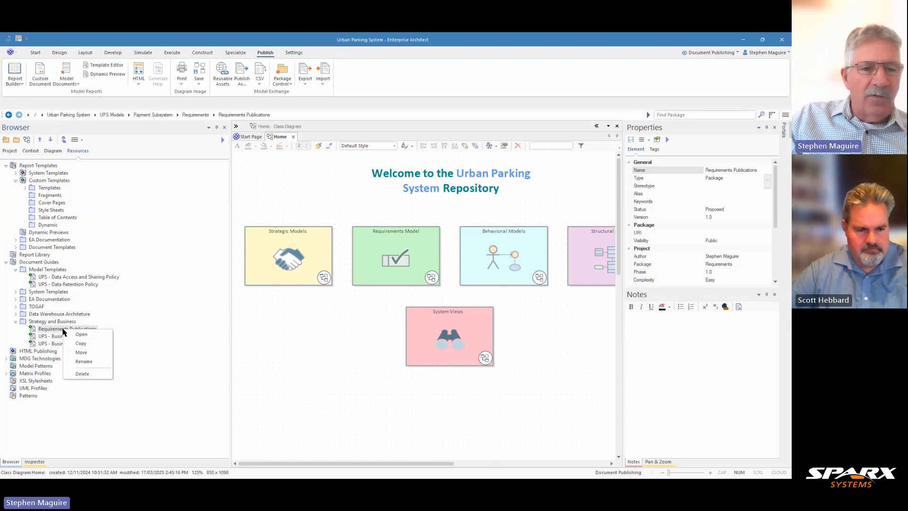
left_click(83, 362)
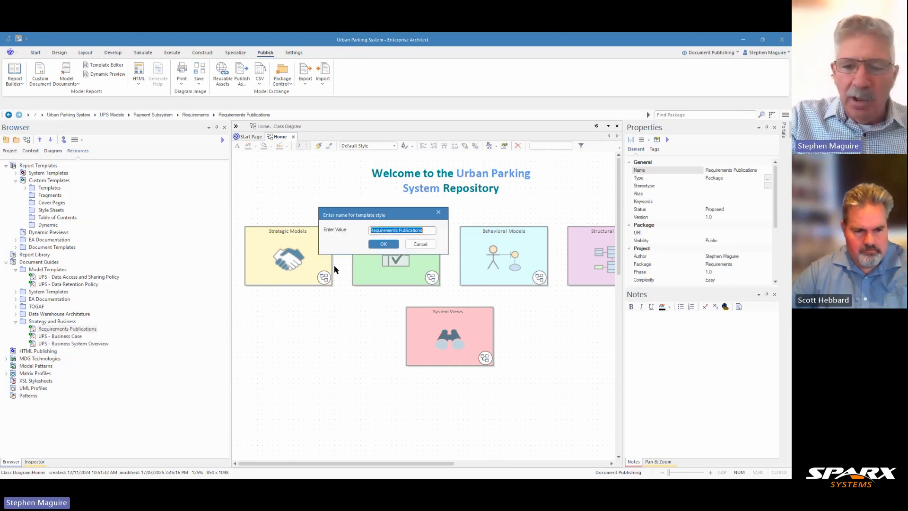
key("Home")
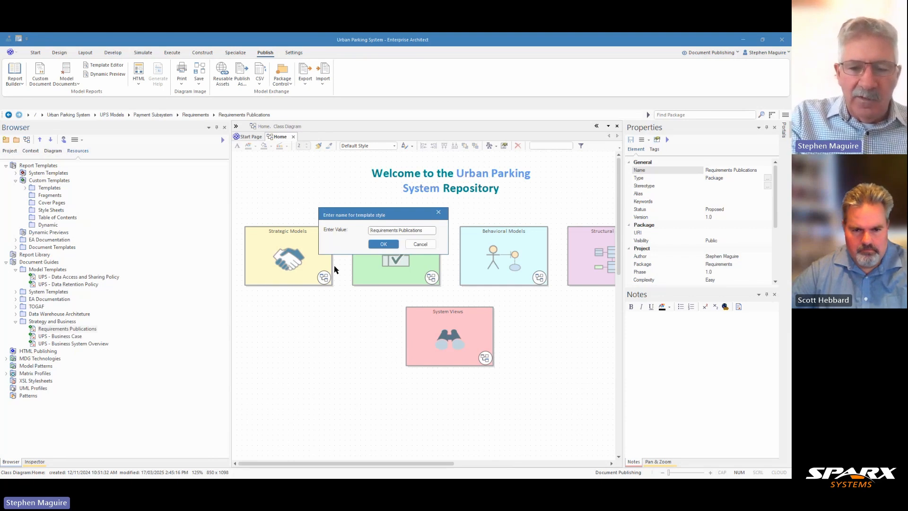
type("UPS -")
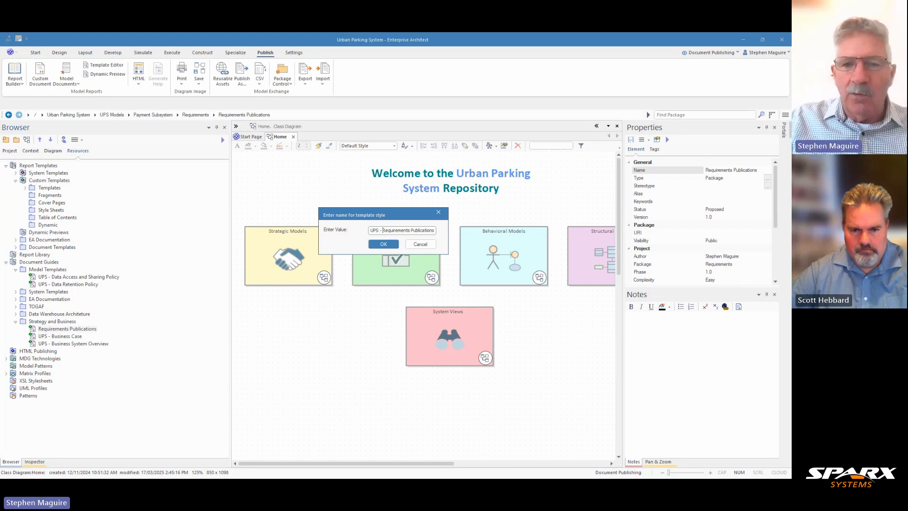
left_click(379, 245)
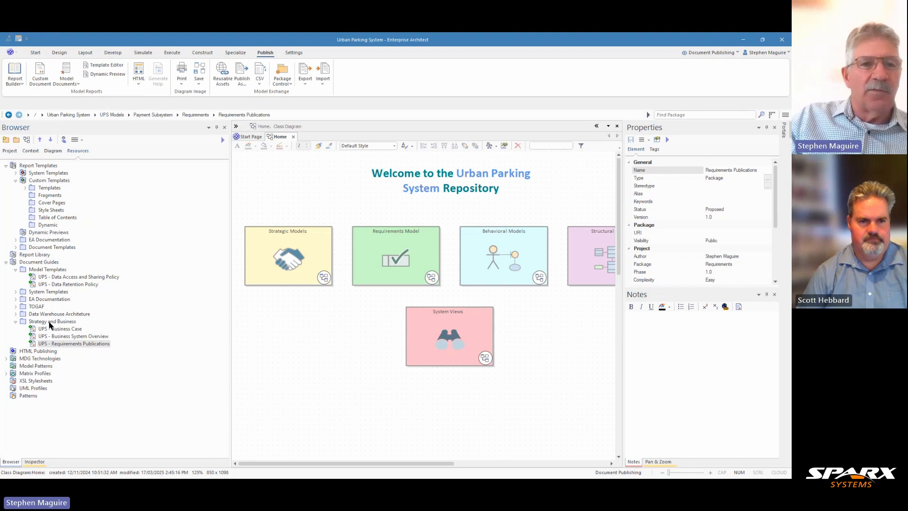
Step: Create a custom document named "Requirements Overview" in the Payment Subsystem's Requirements Publications package
left_click(8, 152)
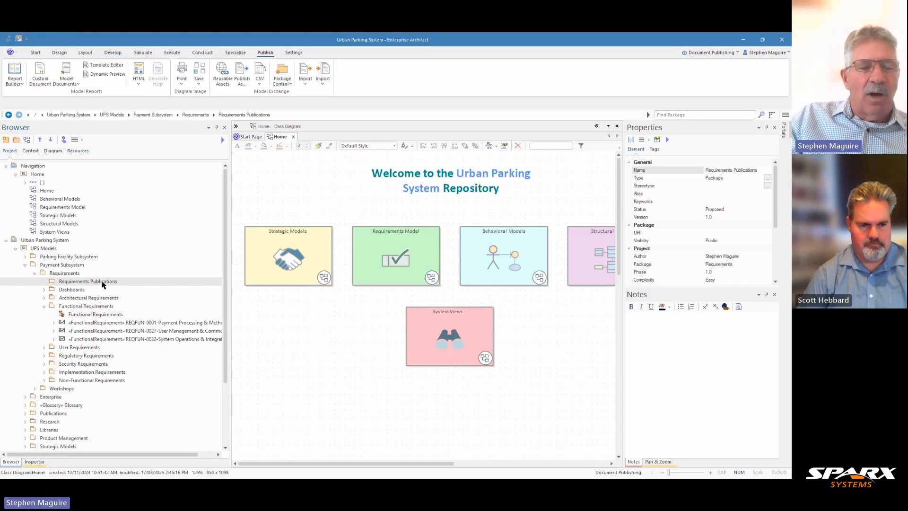
left_click(40, 74)
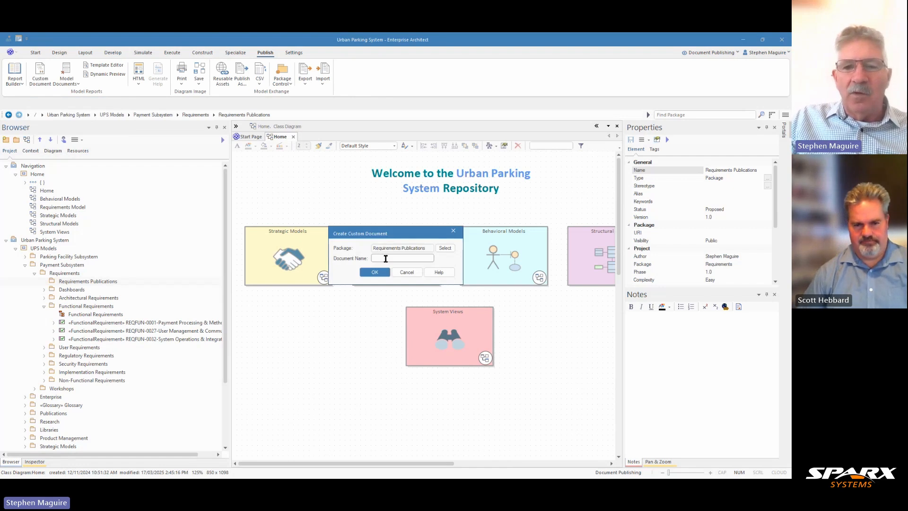
type("Requirements")
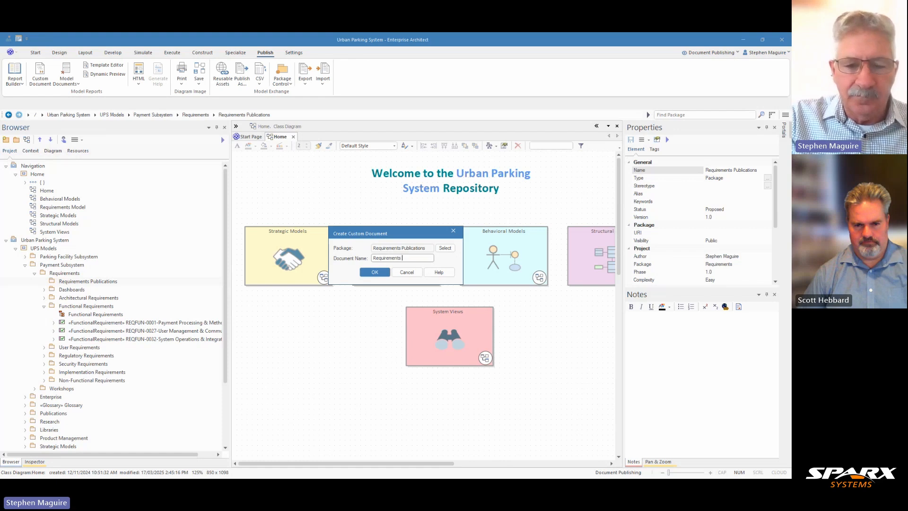
type(" Overview")
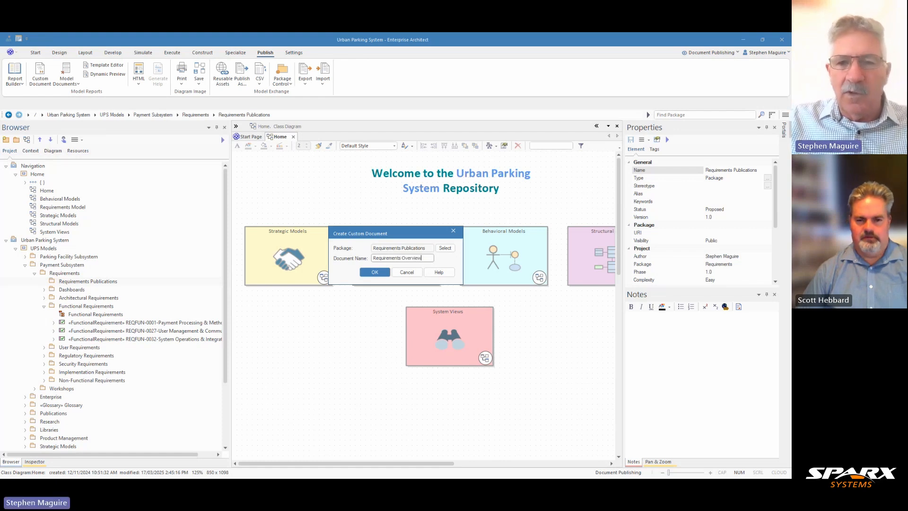
left_click(375, 273)
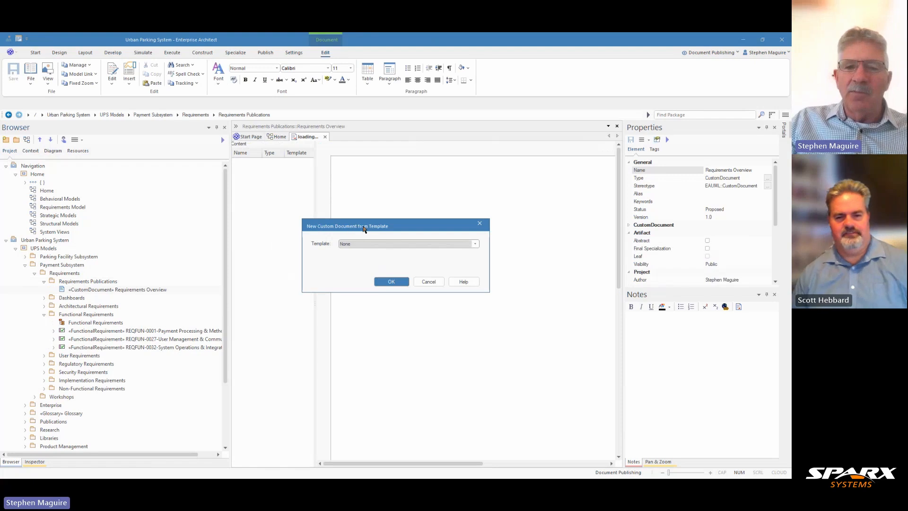
Step: Base the new custom document on the "UPS - Requirements Publications" template
left_click(476, 245)
left_click_drag(479, 254, 481, 309)
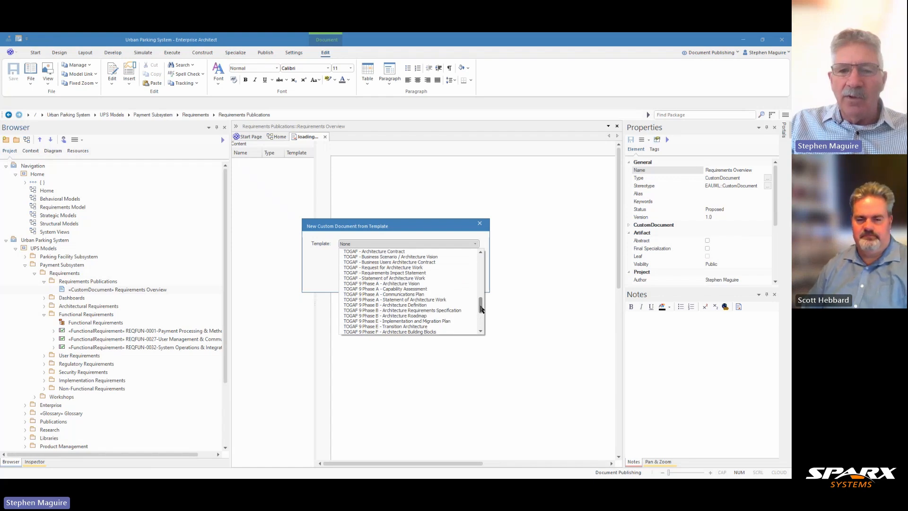
left_click_drag(482, 309, 487, 265)
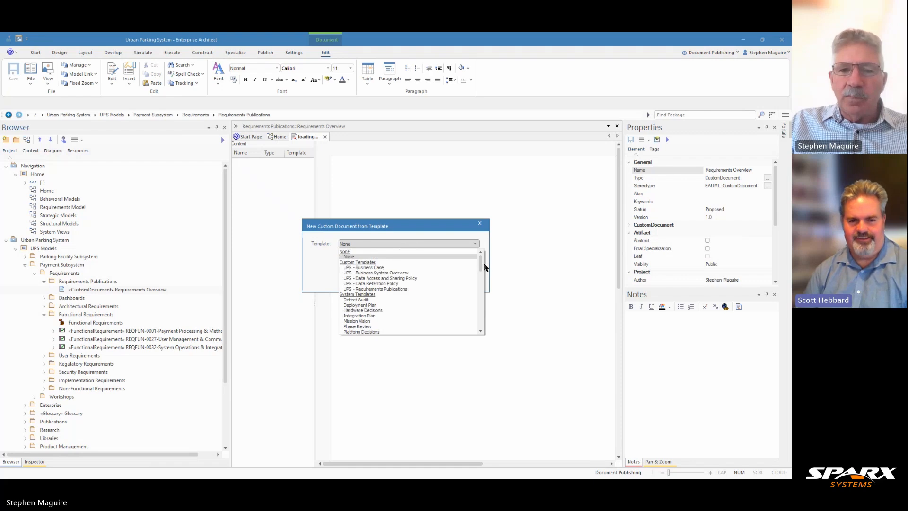
left_click(388, 289)
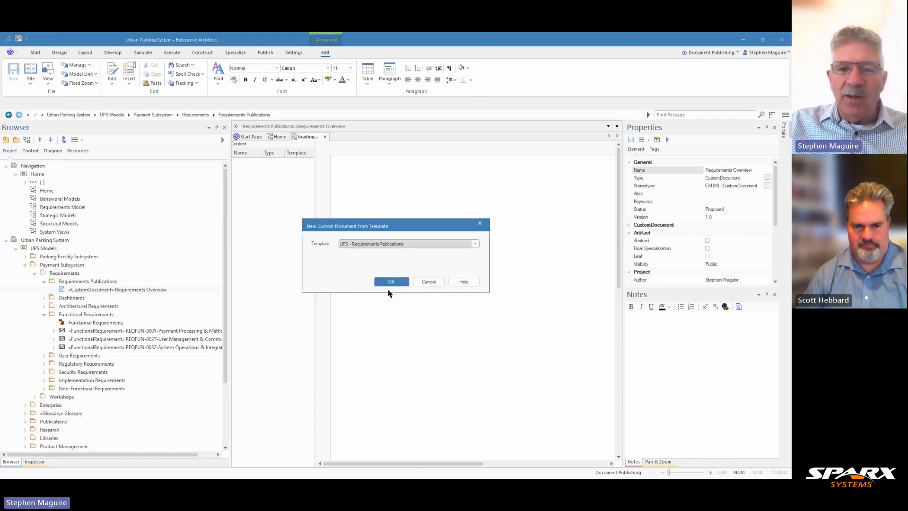
left_click(392, 282)
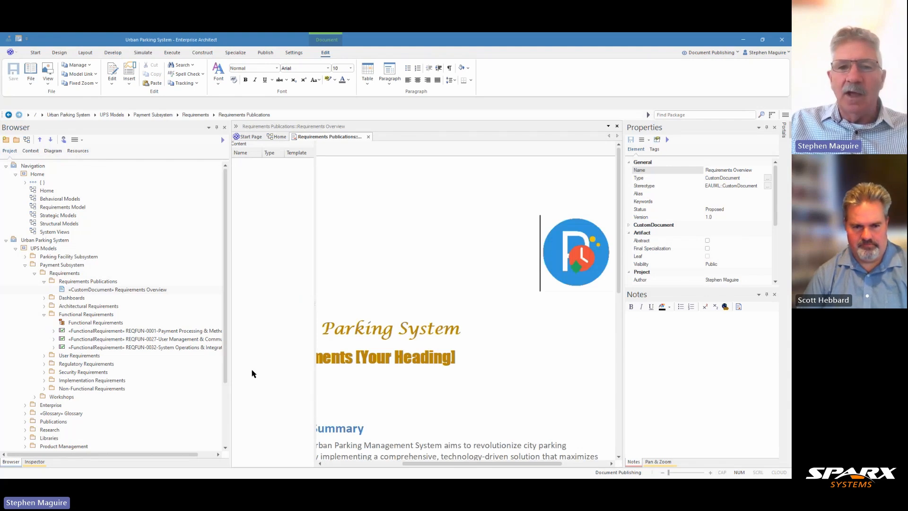
Step: Switch the workspace layout to Wide View and keep the Browser docked beside the document
left_click_drag(230, 360, 215, 361)
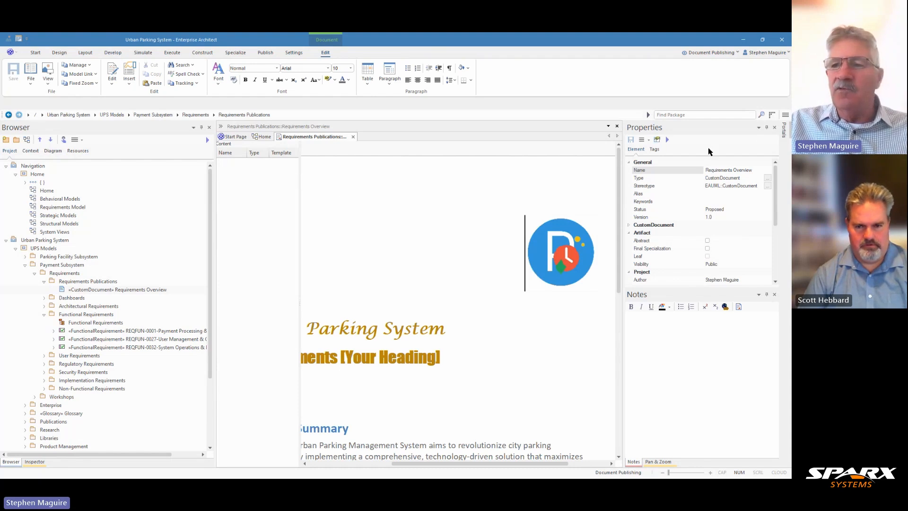
left_click(783, 134)
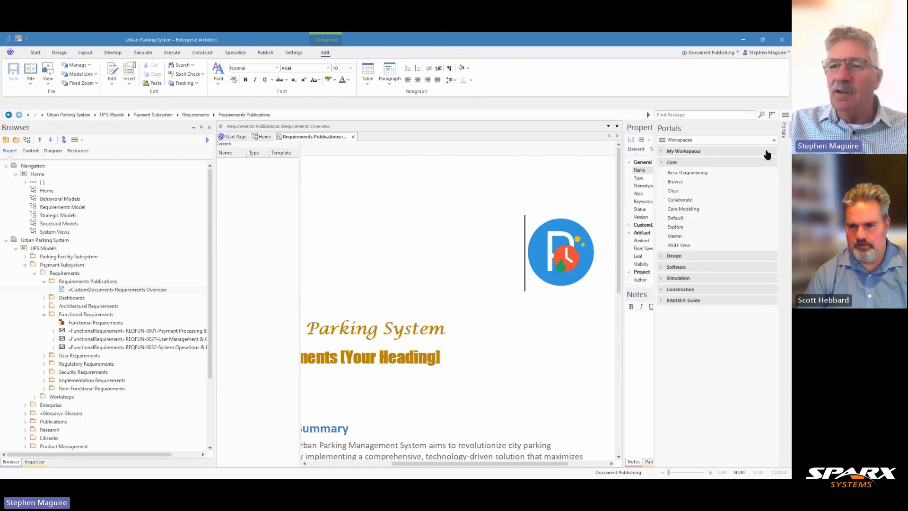
left_click(675, 245)
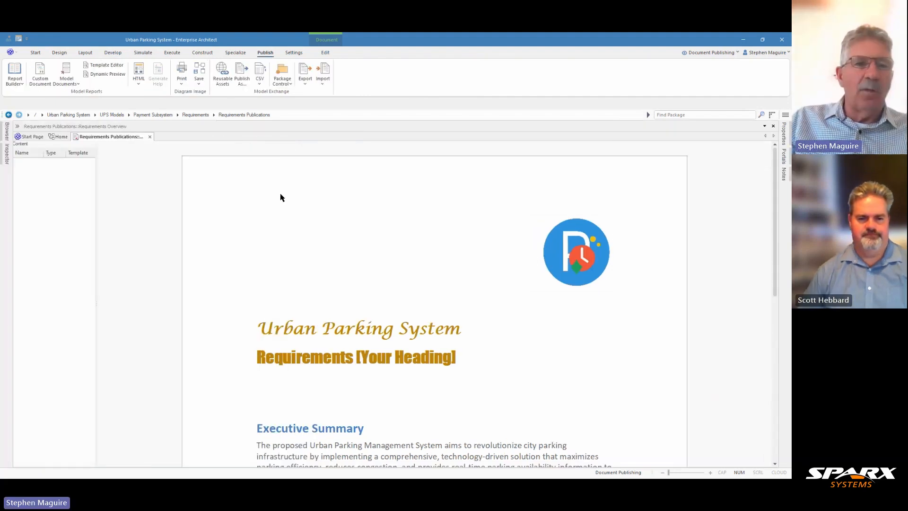
mouse_move(7, 136)
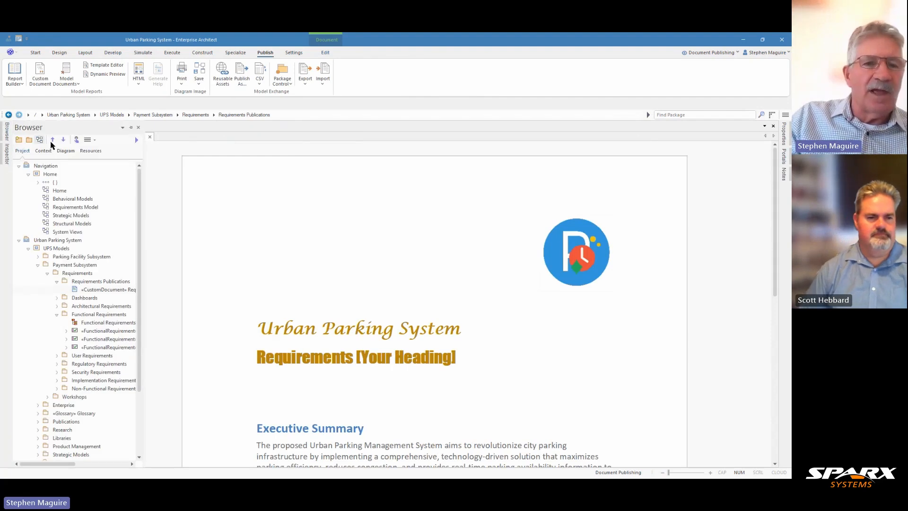
left_click(133, 128)
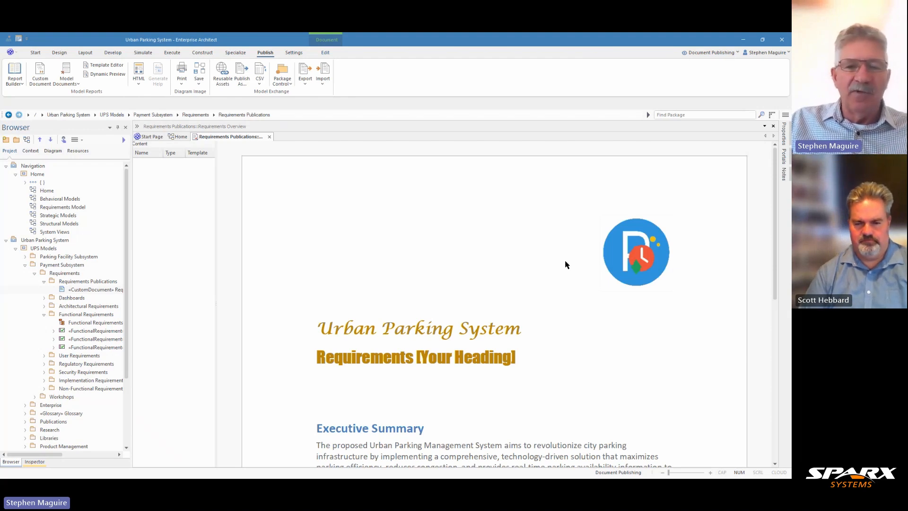
Step: Replace the "[Your Heading]" placeholder in the document title so that it reads "Requirements Overview"
scroll(455, 340, "down", 3)
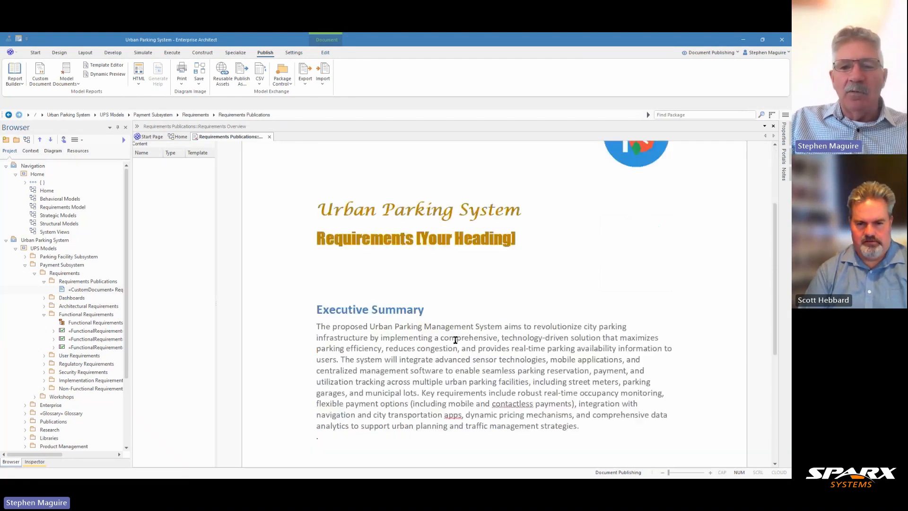
scroll(455, 340, "up", 1)
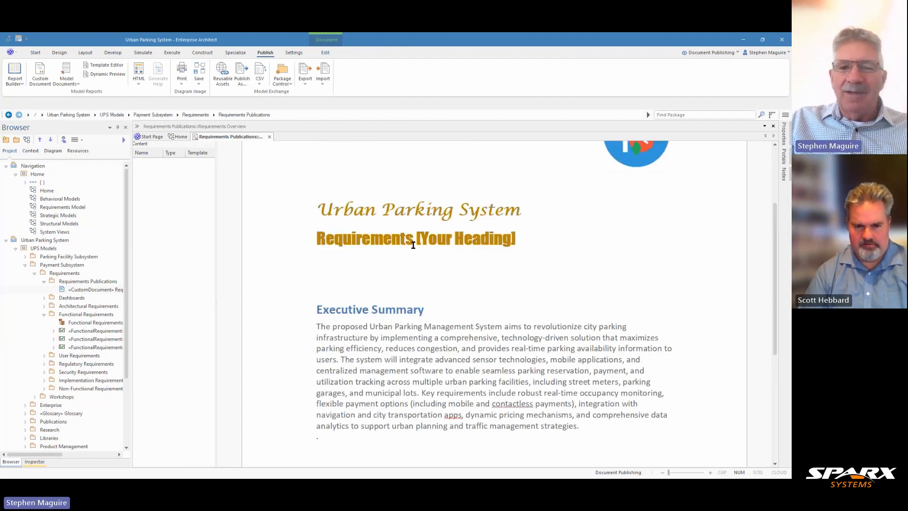
left_click(515, 241)
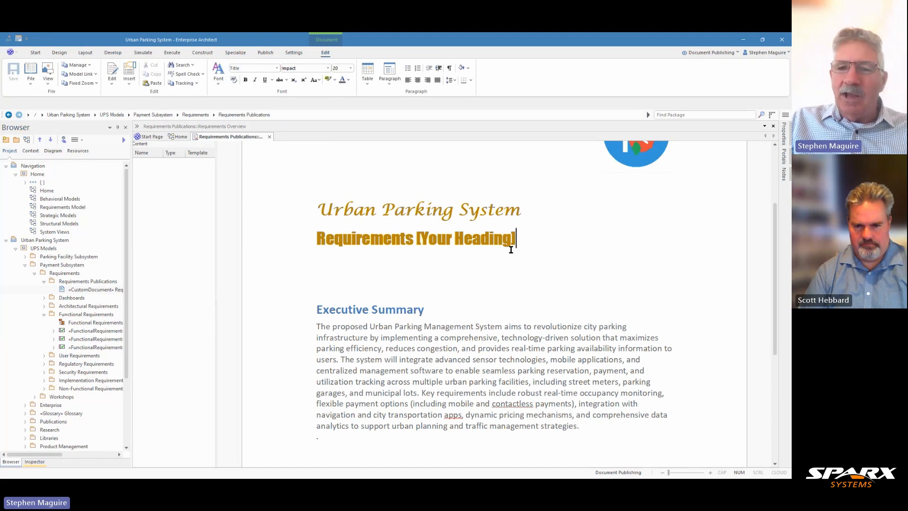
key("BackSpace")
key("BackSpace")
key("BackSpace")
key("BackSpace")
key("BackSpace")
key("BackSpace")
key("BackSpace")
key("BackSpace")
key("BackSpace")
key("BackSpace")
key("BackSpace")
key("BackSpace")
key("BackSpace")
key("BackSpace")
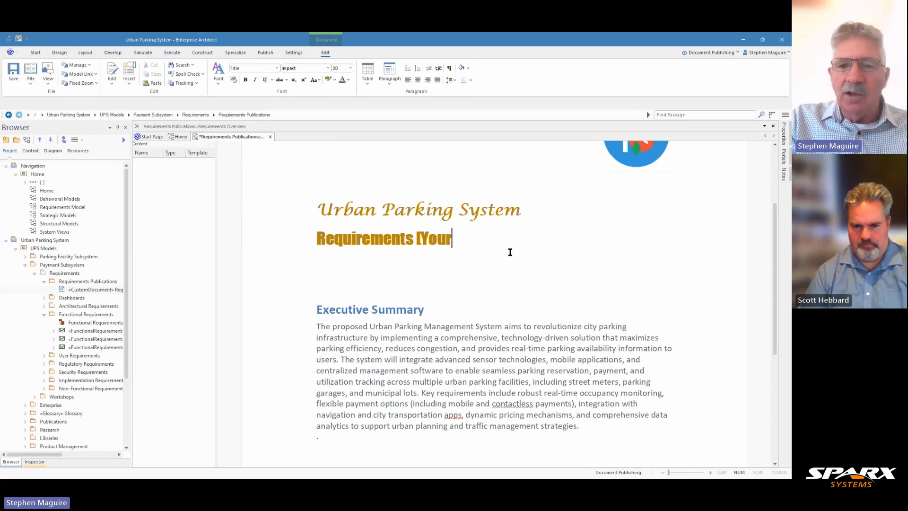
type("Over")
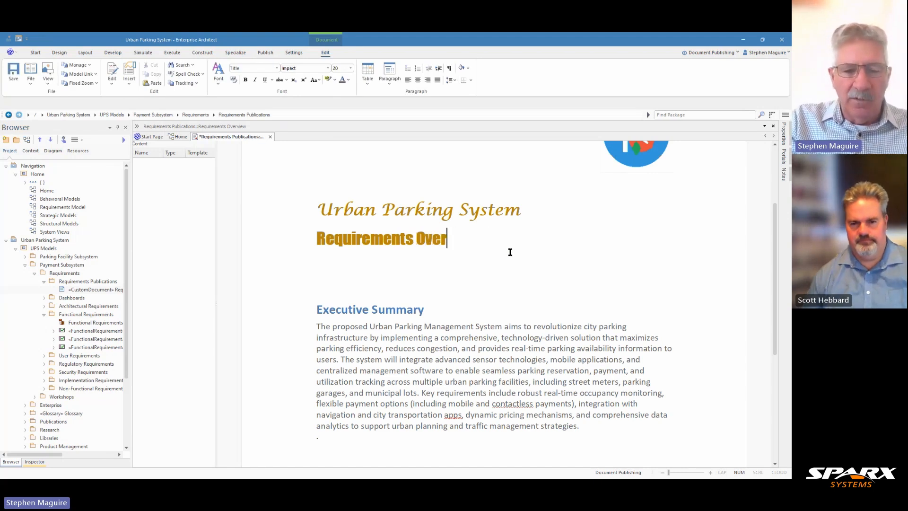
type("view")
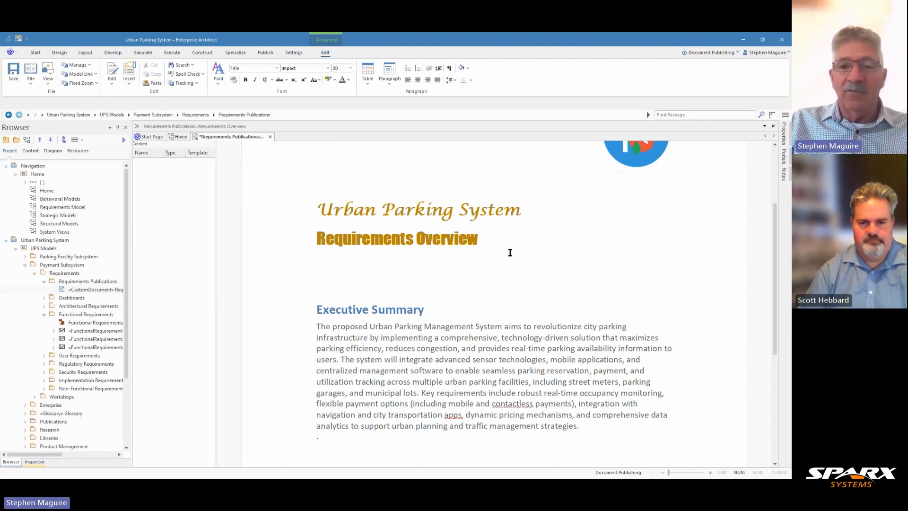
Step: Insert a page break after the last sentence of the Executive Summary
scroll(510, 252, "up", 3)
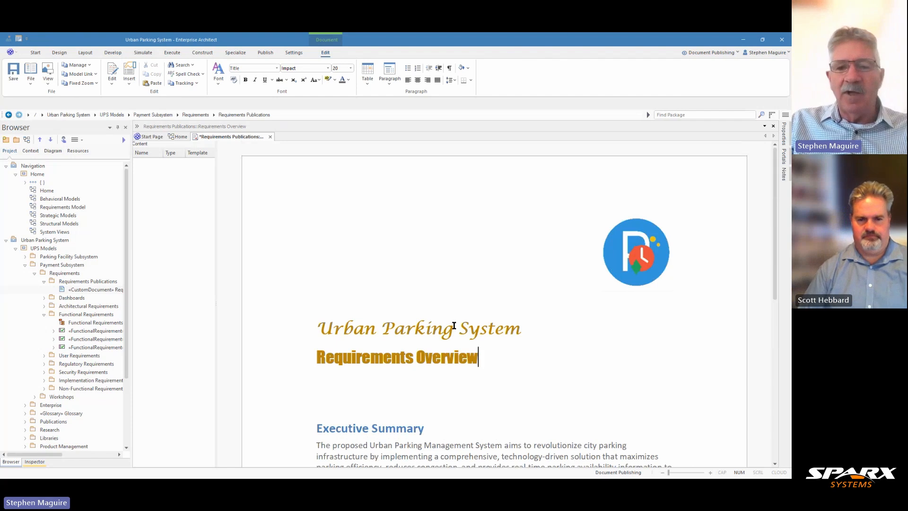
scroll(456, 327, "down", 1)
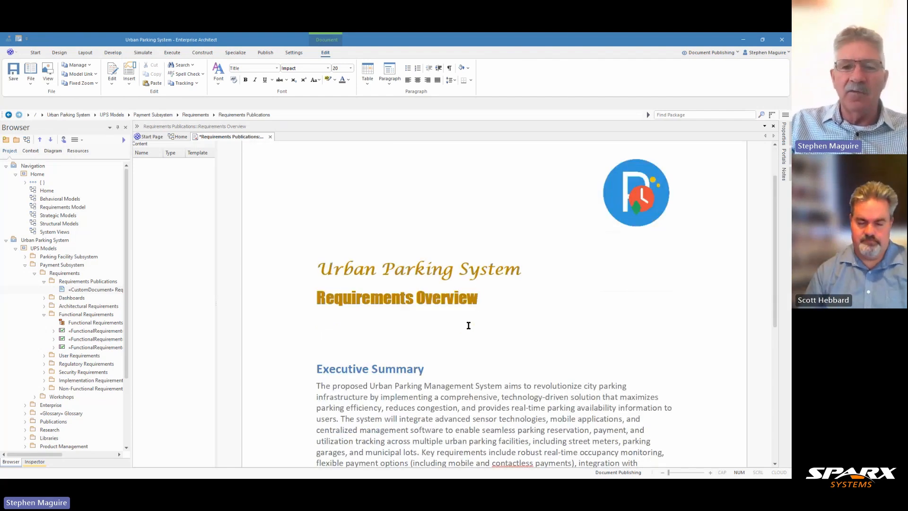
scroll(468, 325, "down", 3)
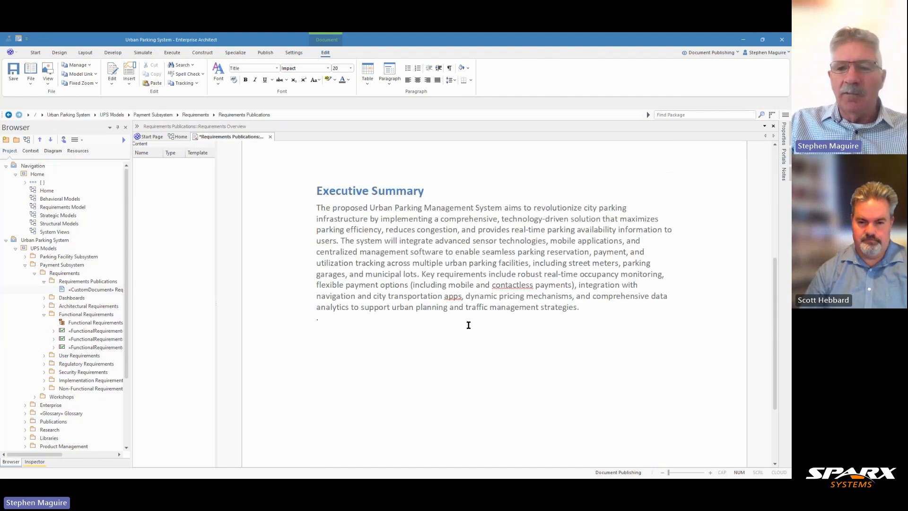
left_click(581, 308)
left_click(582, 310)
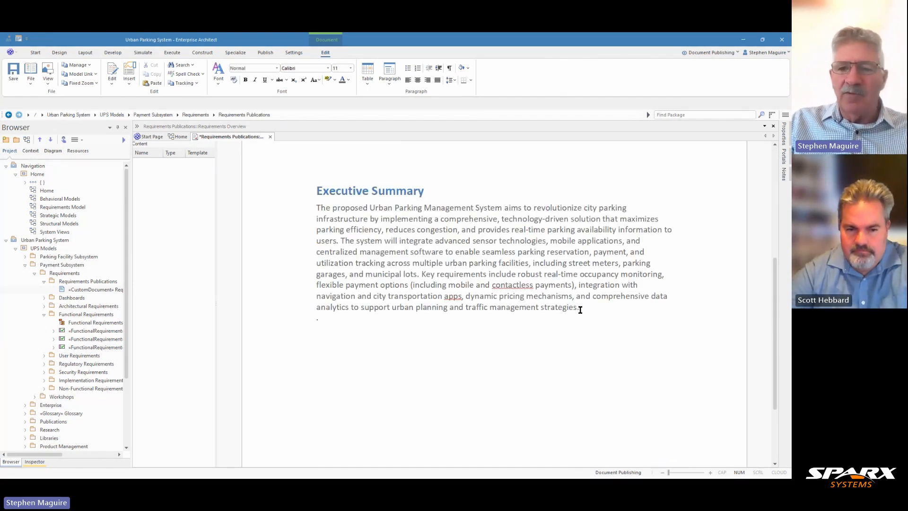
key("ctrl+Return")
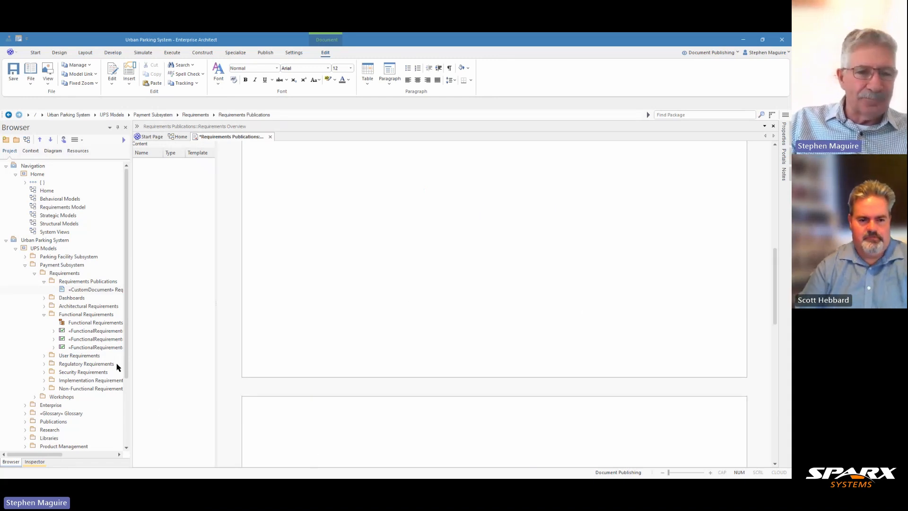
Step: Add the Functional Requirements package to the new page as Dynamic Content using the "Requirement Report - Summary" template
left_click(86, 315)
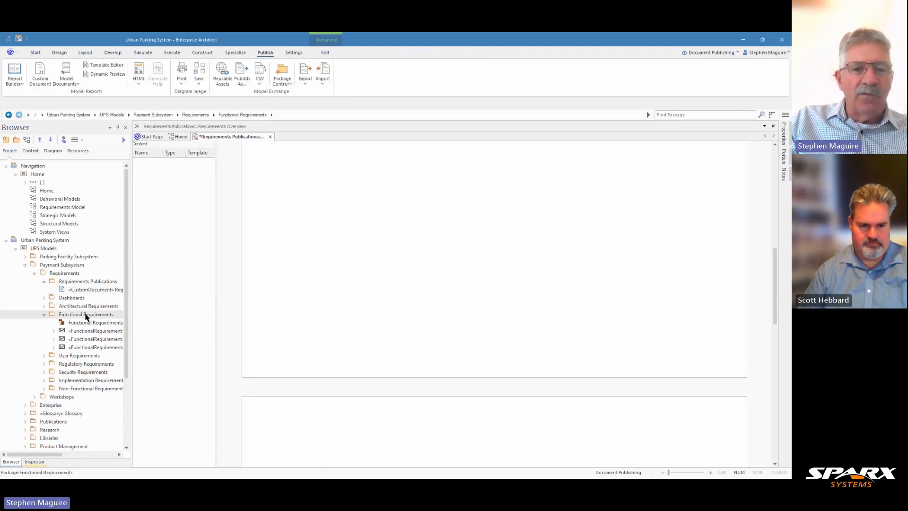
left_click_drag(88, 316, 311, 458)
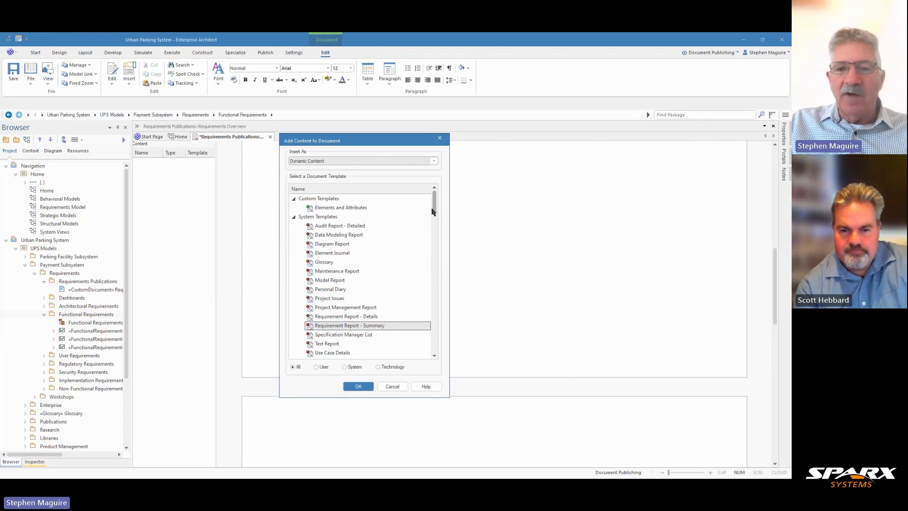
mouse_move(435, 210)
left_mouse_down()
mouse_move(444, 323)
mouse_move(433, 199)
left_mouse_up()
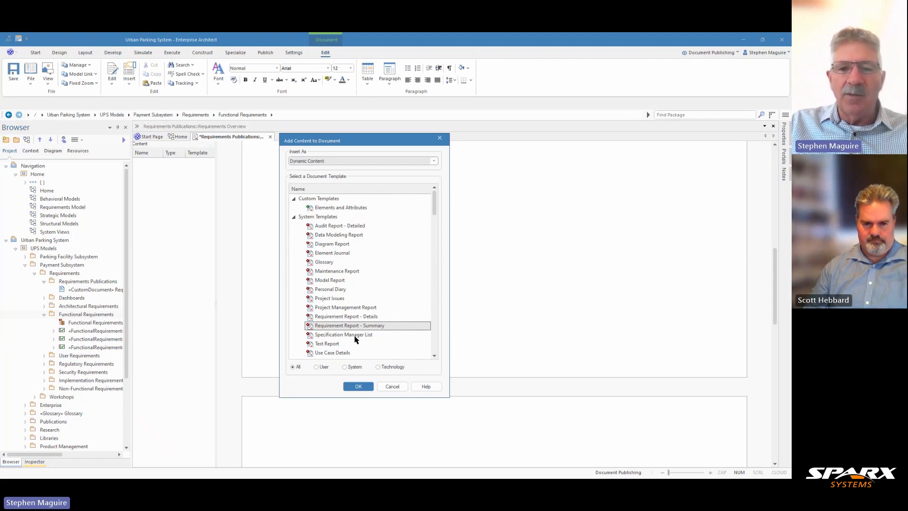
left_click(358, 386)
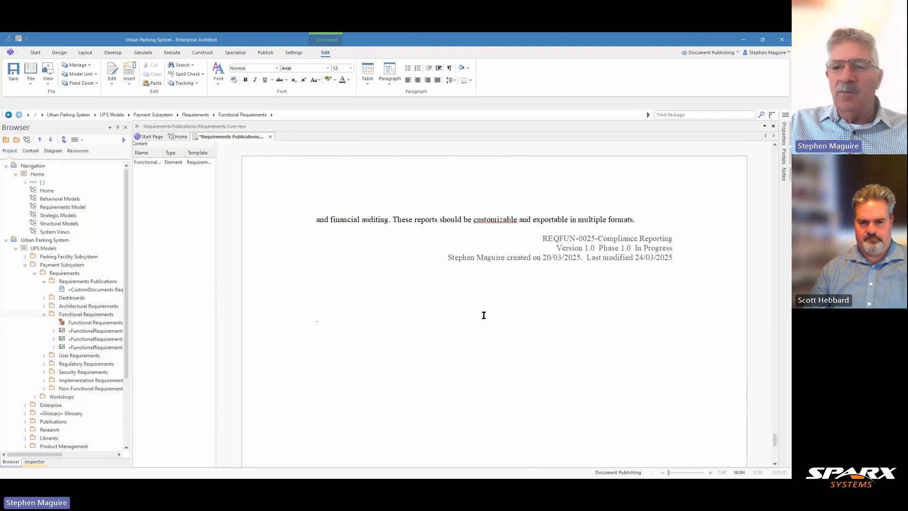
Step: Examine the generated functional requirements, from the end of the document back to the Functional Requirements heading and down through the payment sections
scroll(482, 315, "up", 10)
scroll(482, 314, "up", 5)
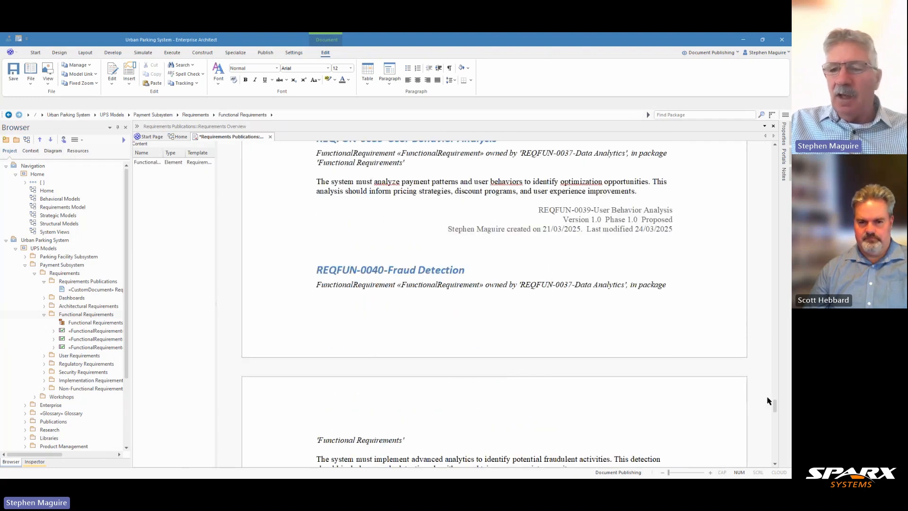
left_click_drag(776, 405, 775, 287)
scroll(566, 340, "up", 20)
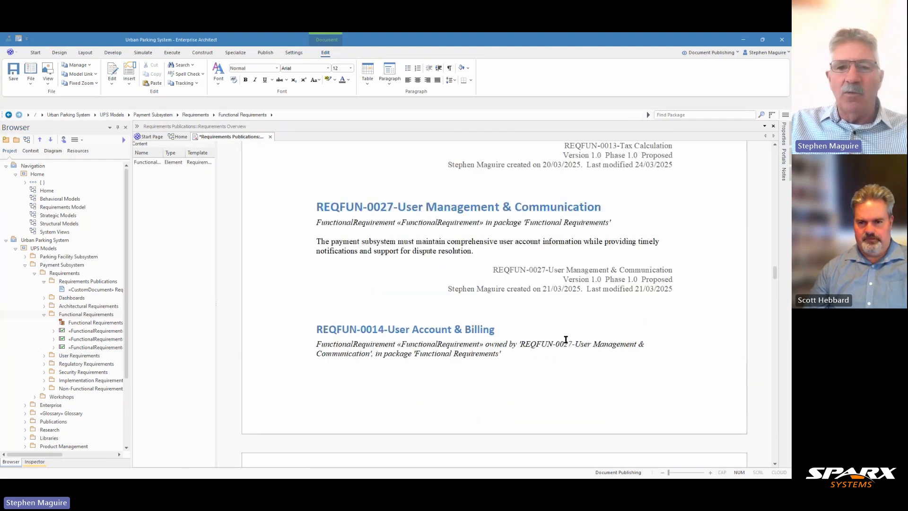
scroll(566, 341, "up", 20)
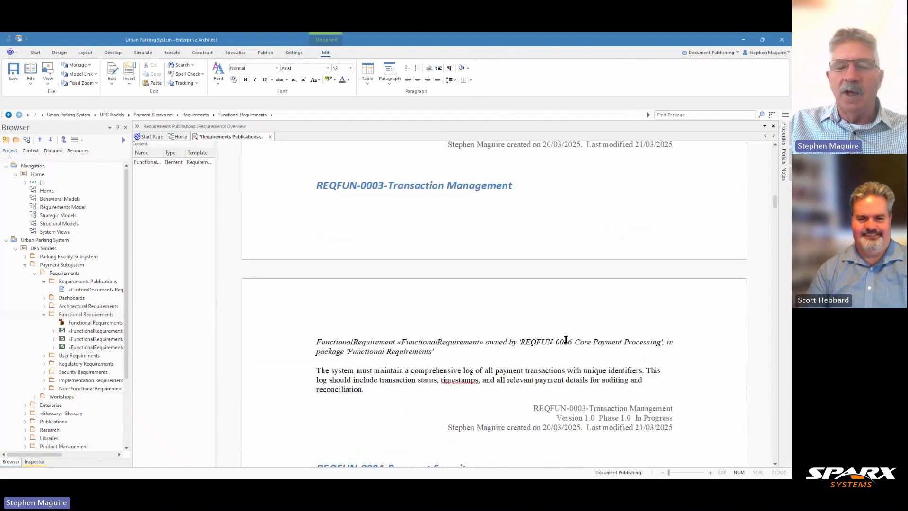
scroll(565, 339, "down", 2)
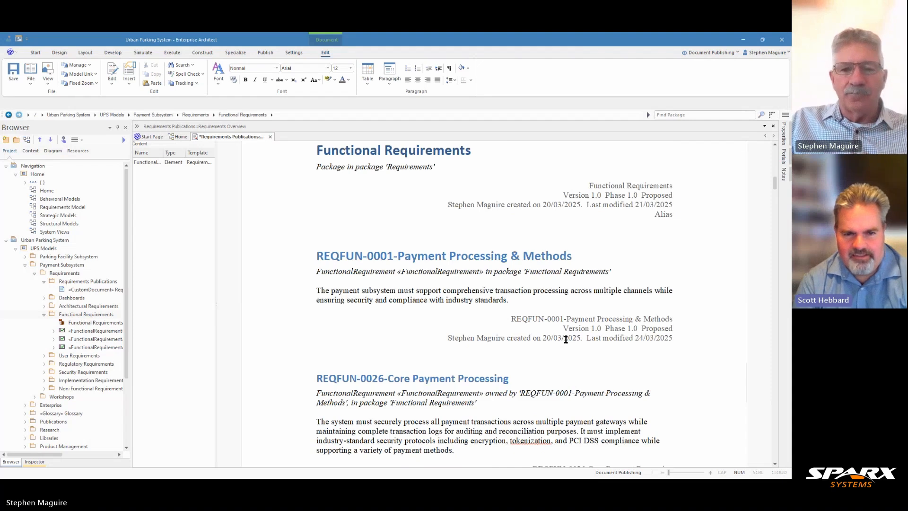
scroll(565, 339, "down", 15)
scroll(566, 340, "down", 6)
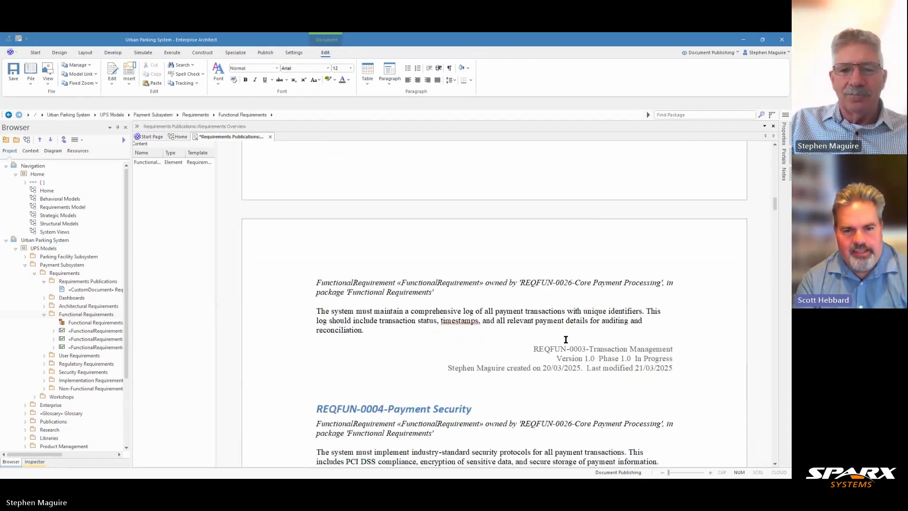
scroll(565, 339, "down", 8)
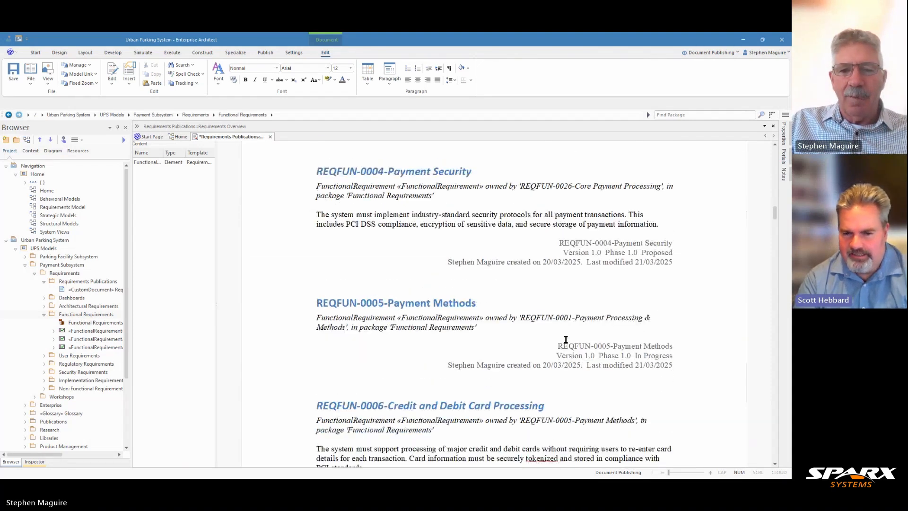
scroll(565, 339, "up", 6)
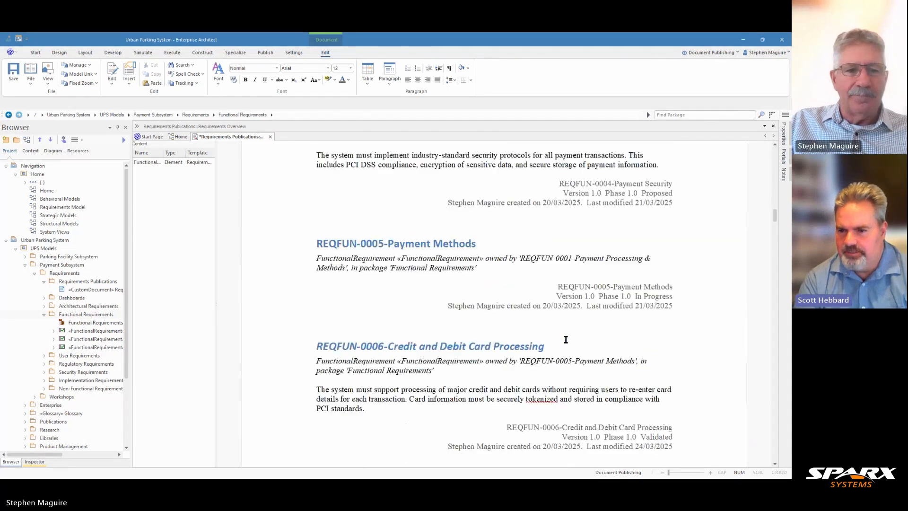
Step: Examine the remaining generated requirements, from REQFUN-0004-Payment Security to the end of the document
left_click_drag(131, 363, 178, 364)
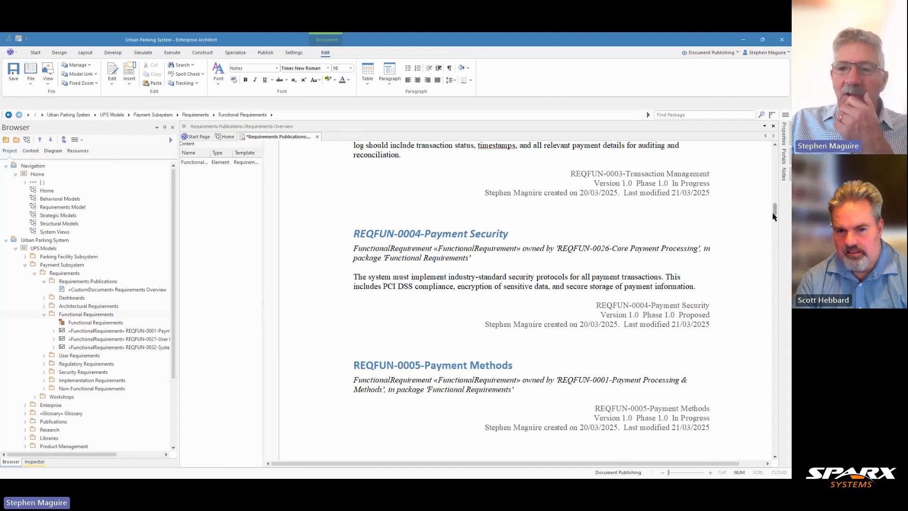
left_click_drag(775, 207, 775, 211)
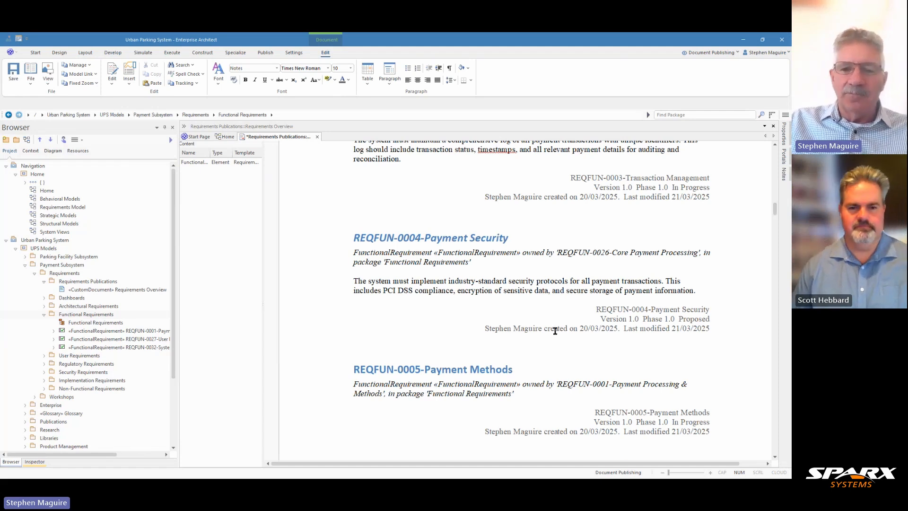
scroll(531, 314, "down", 20)
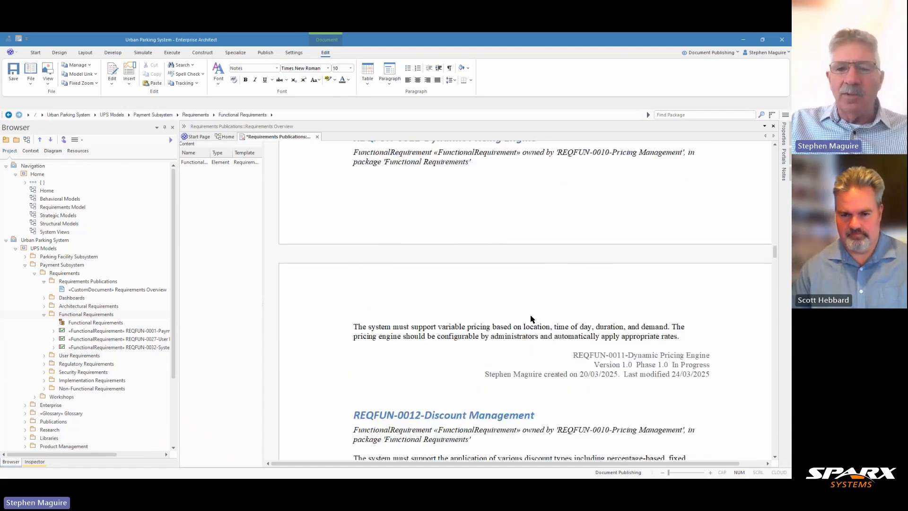
scroll(531, 316, "down", 20)
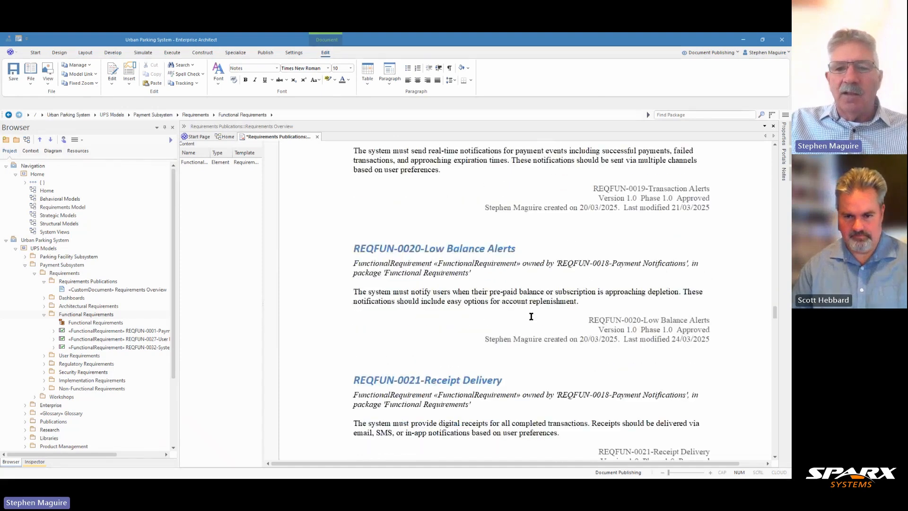
scroll(532, 317, "down", 20)
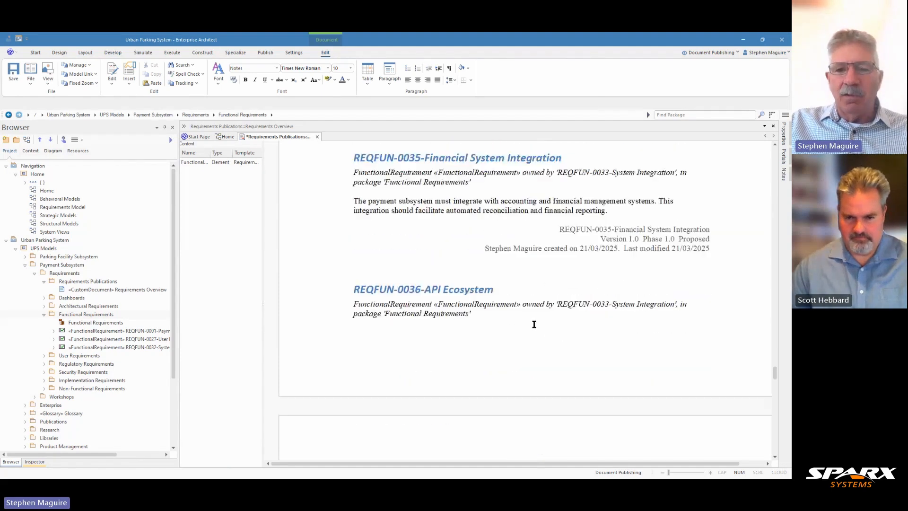
left_click_drag(774, 383, 776, 456)
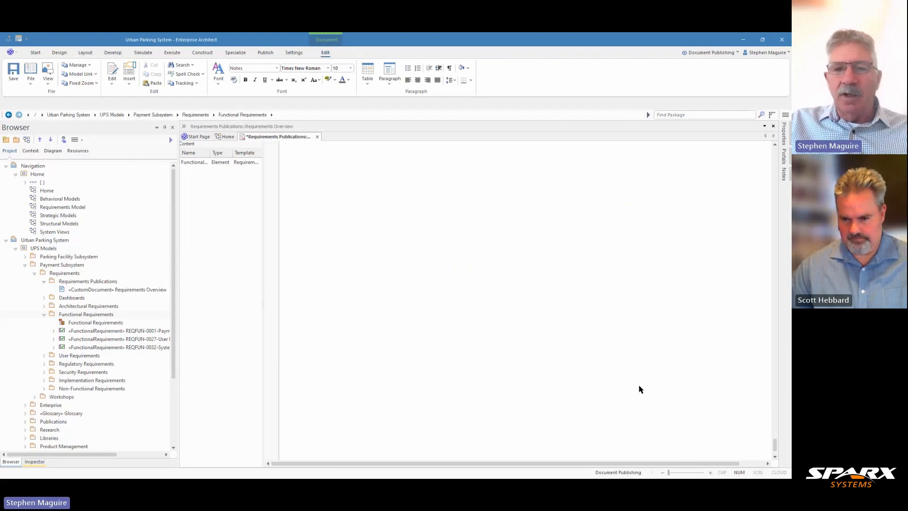
left_click(722, 403)
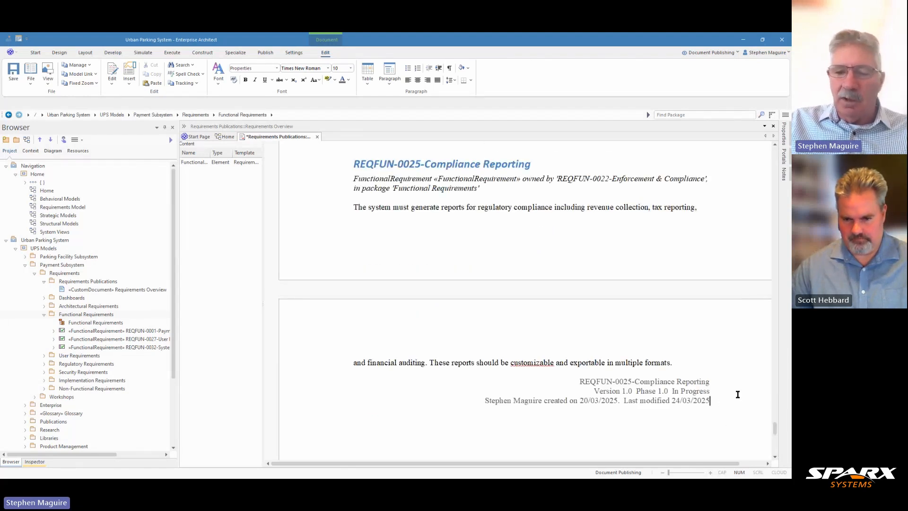
key("Down")
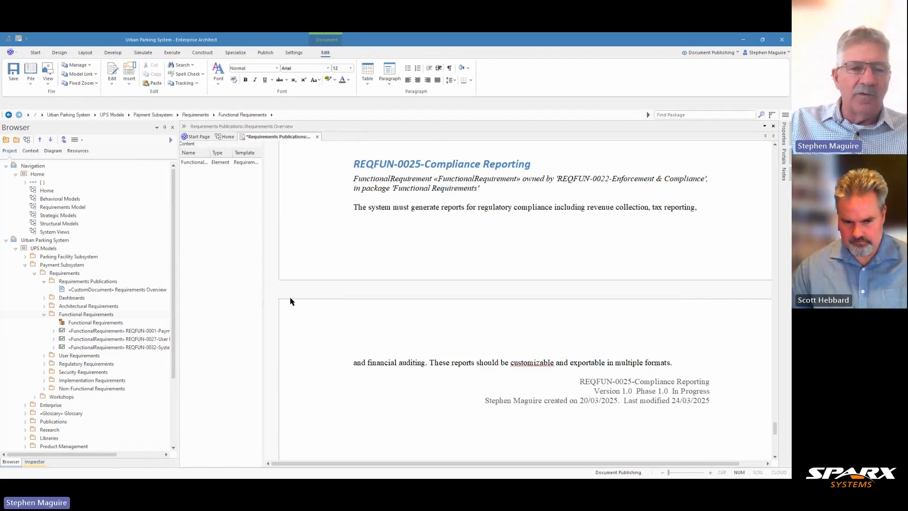
left_click(103, 323)
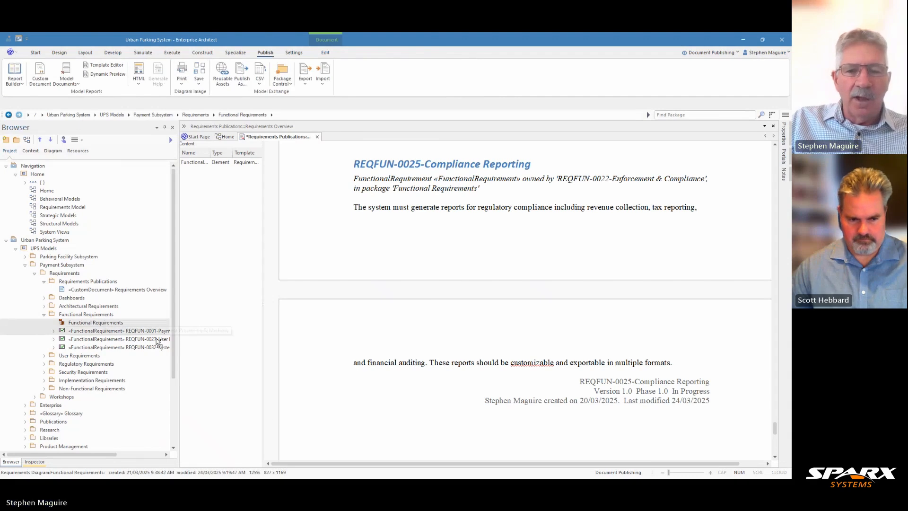
left_click_drag(328, 448, 353, 452)
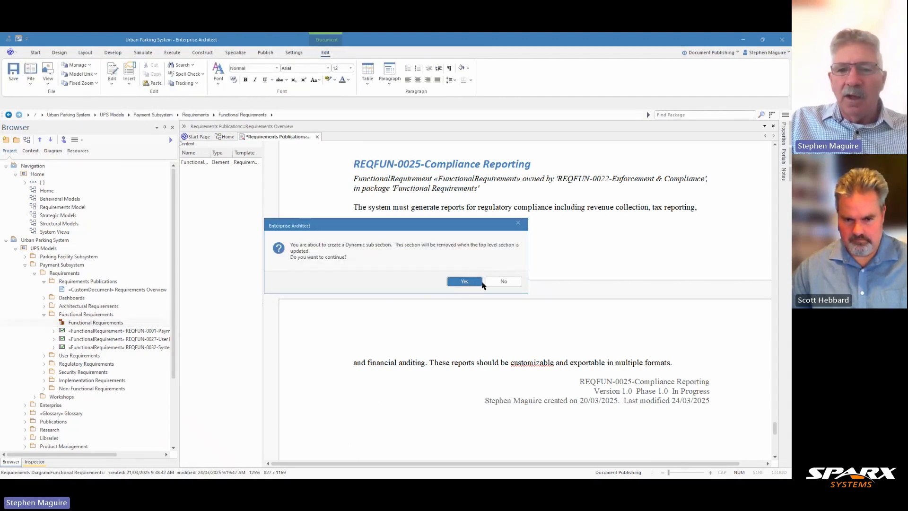
left_click(505, 283)
Step: Insert a page break below the REQFUN-0025-Compliance Reporting requirement at the end of the document
scroll(681, 444, "down", 2)
scroll(681, 445, "down", 1)
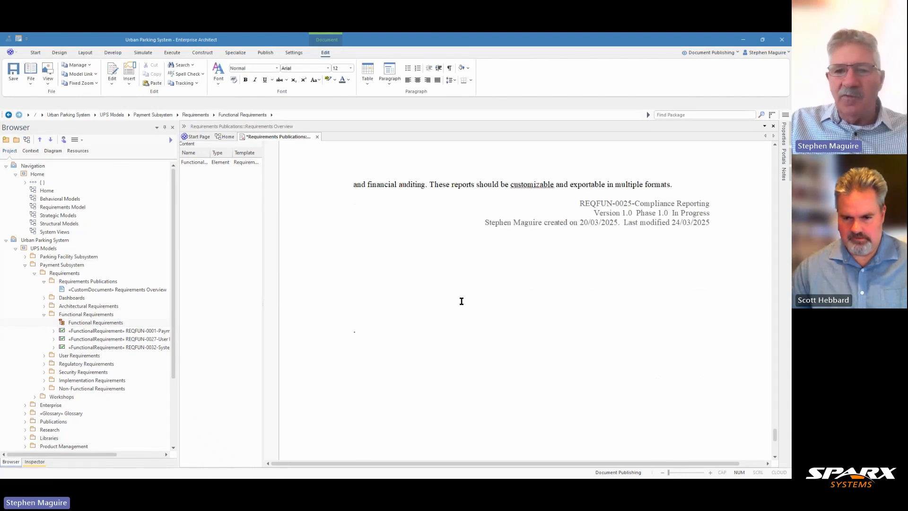
left_click(464, 298)
scroll(464, 299, "down", 2)
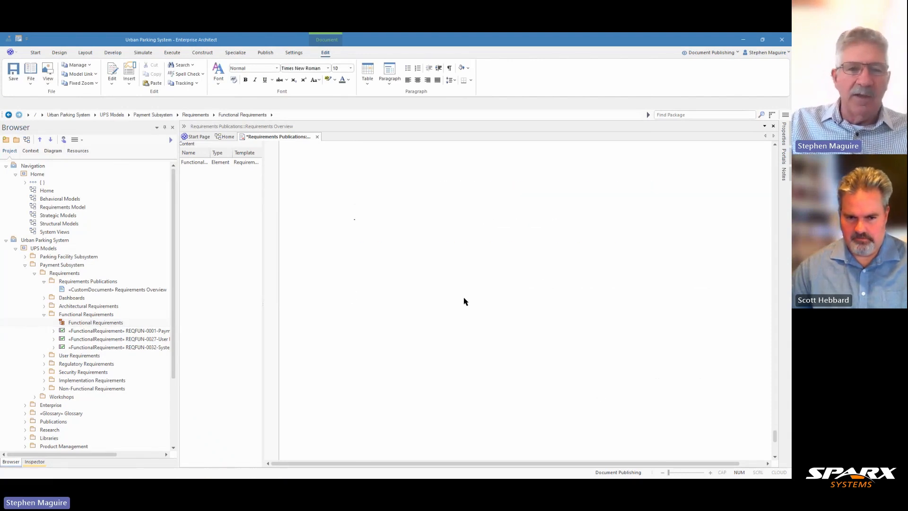
key("ctrl+Return")
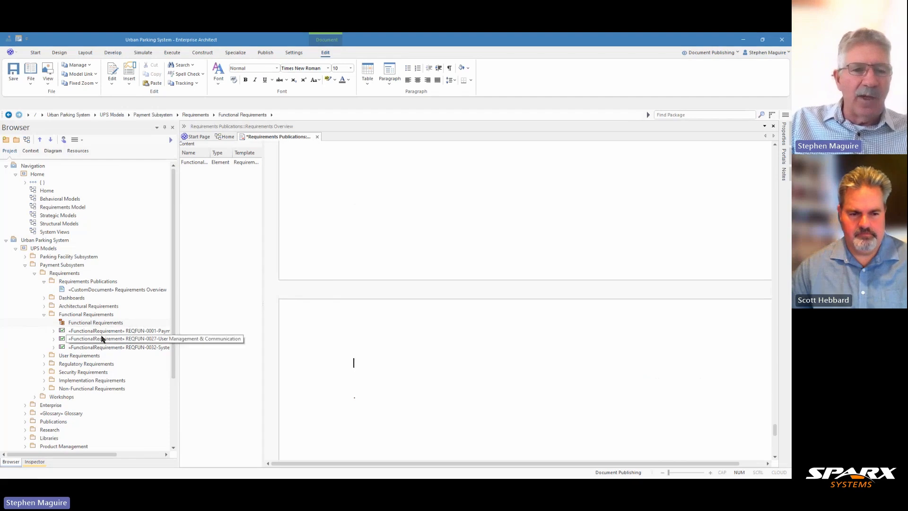
Step: Add the Functional Requirements diagram to the new page as Dynamic Content using the "Diagram Report" template
left_click_drag(107, 324, 326, 347)
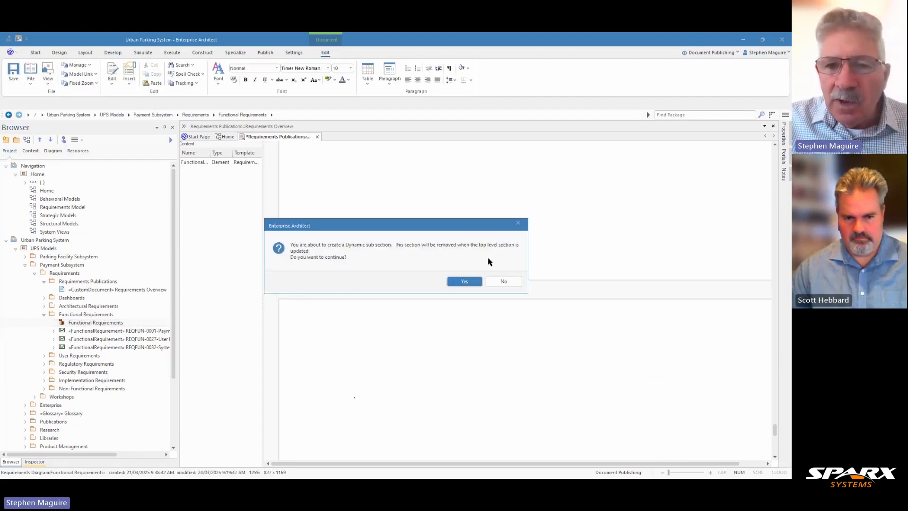
left_click(465, 282)
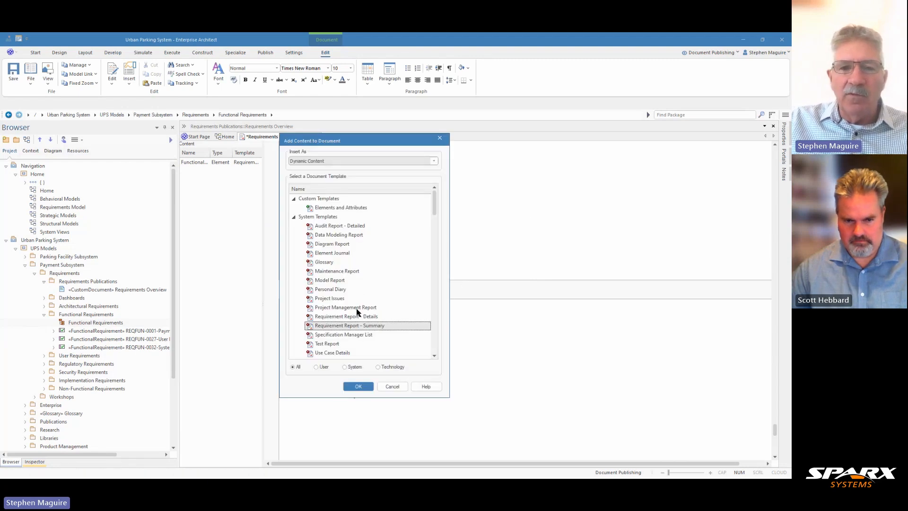
left_click(349, 244)
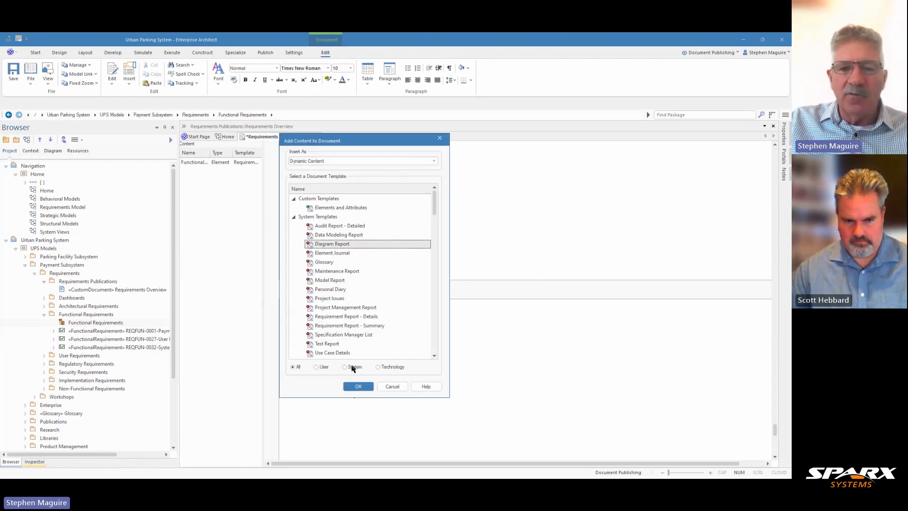
left_click(359, 387)
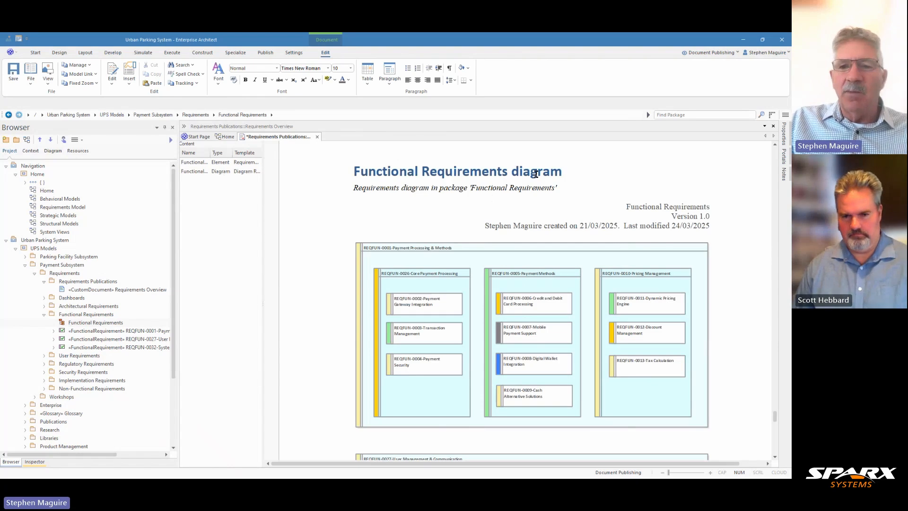
scroll(509, 296, "down", 5)
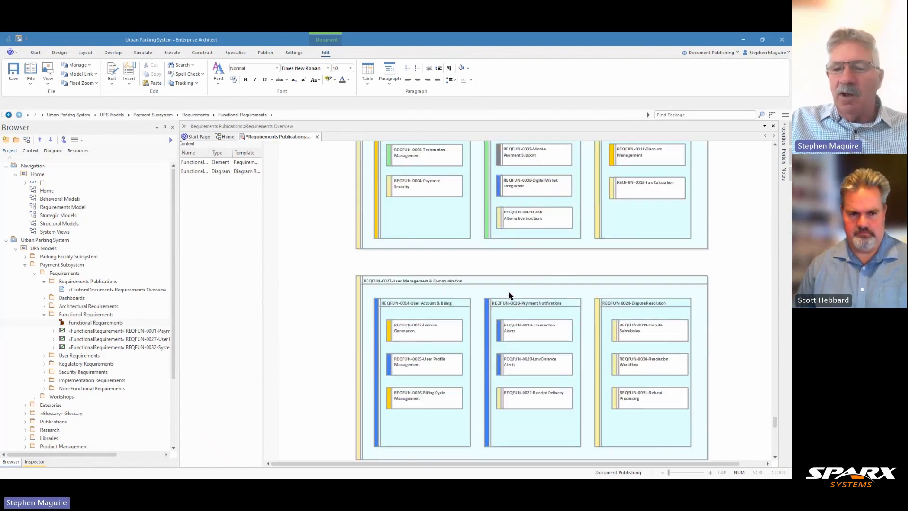
scroll(509, 295, "up", 2)
Step: Expand REQFUN-0001-Payment Processing & Methods in the widened model browser and select REQFUN-0002-Payment Gateway Integration
left_click_drag(776, 423, 774, 154)
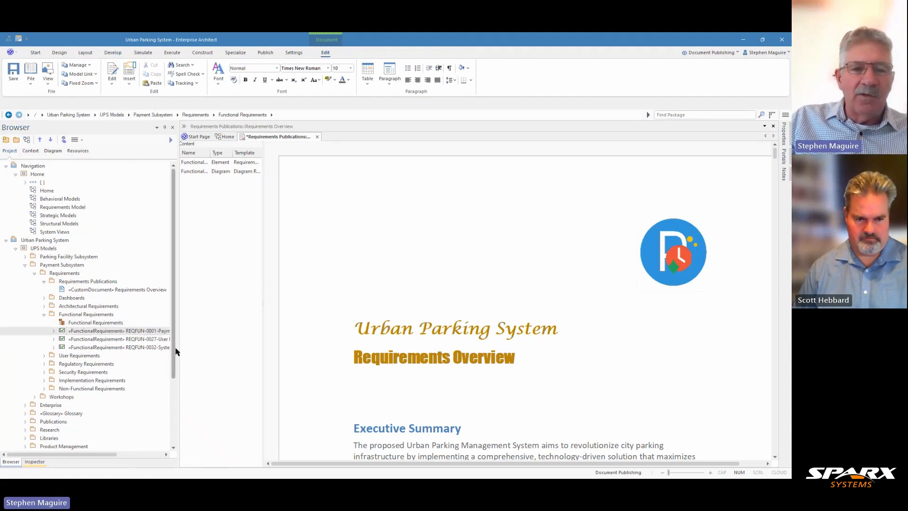
left_click_drag(176, 350, 208, 352)
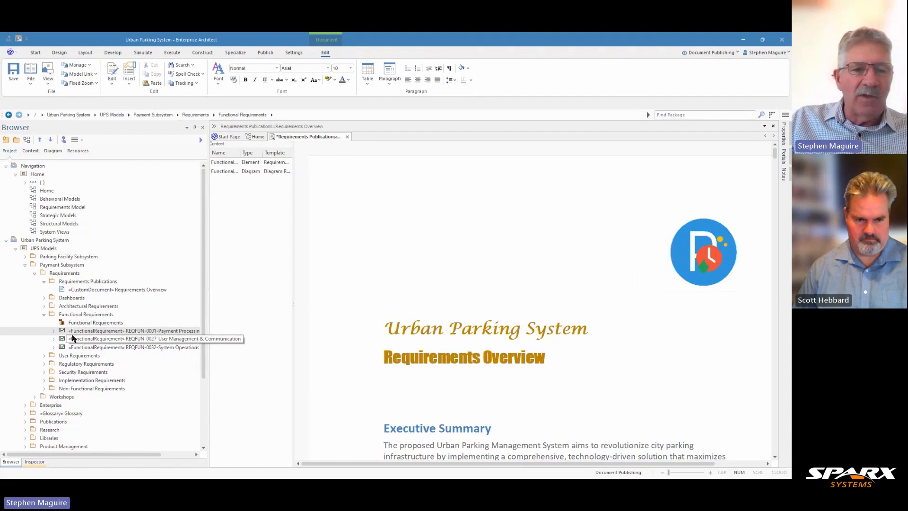
left_click(53, 330)
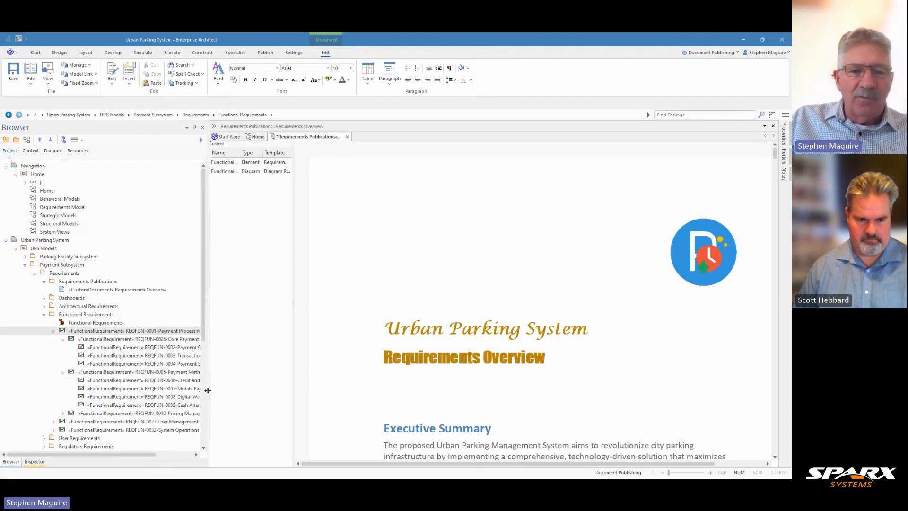
left_click_drag(208, 390, 261, 395)
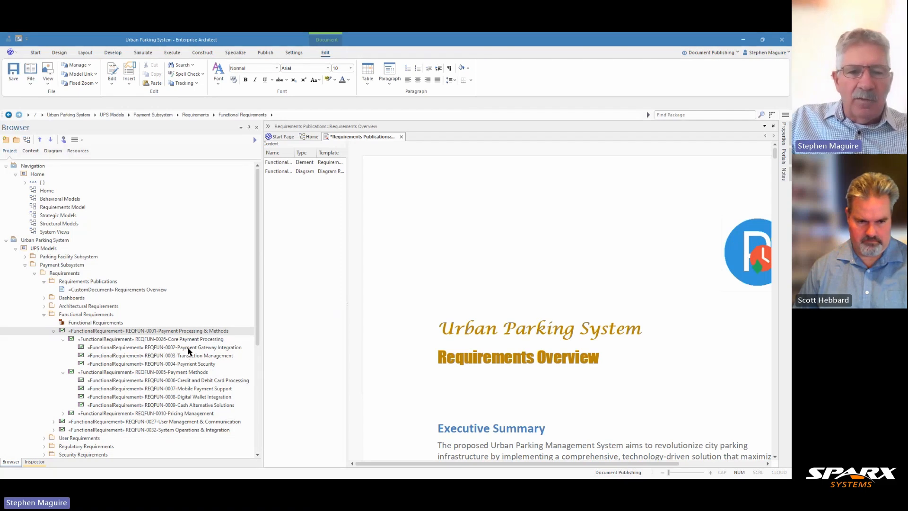
left_click(188, 348)
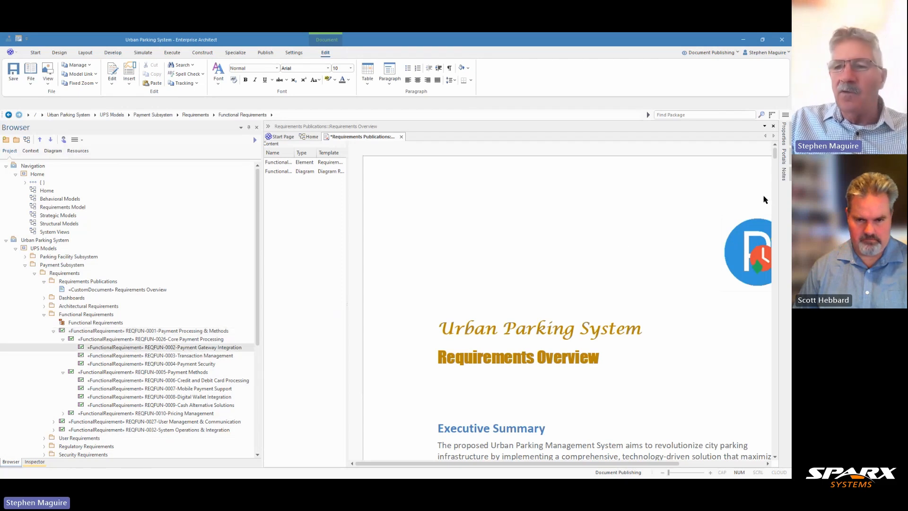
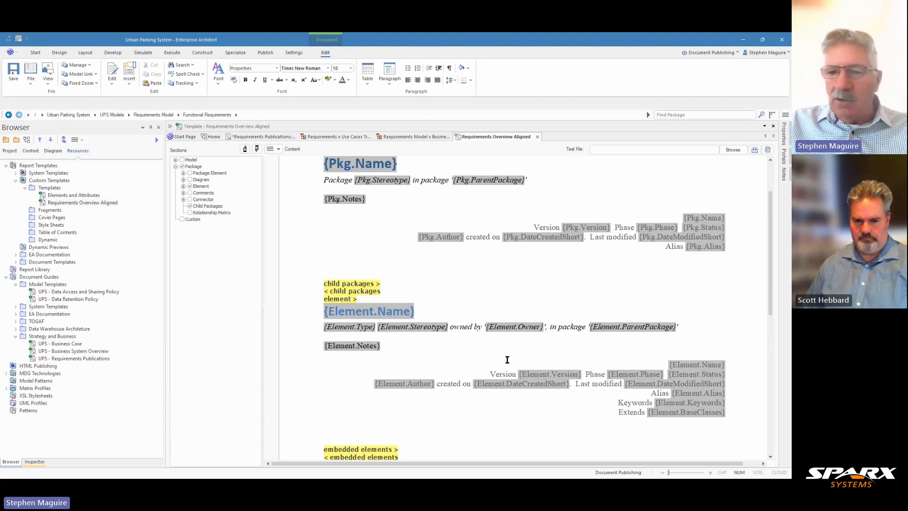
Step: Left-align the element details block, from {Element.Name} to Extends {Element.BaseClasses}, in the Requirements Overview Aligned template
left_click(663, 364)
left_click_drag(663, 364, 733, 414)
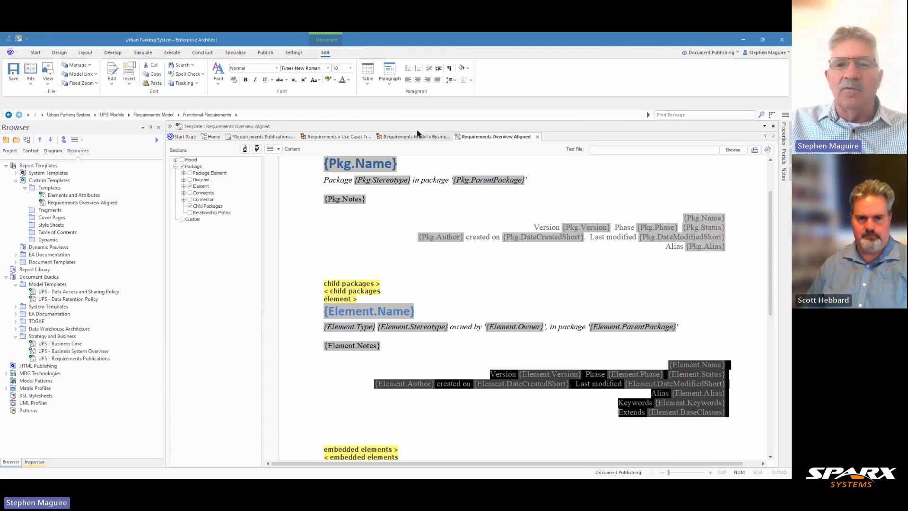
left_click(408, 80)
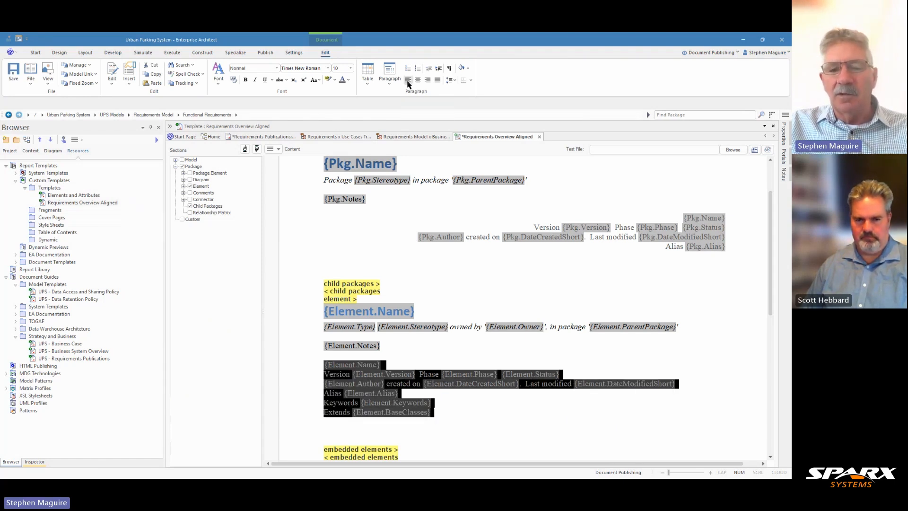
Step: Change the {Element.Name} heading's font color to orange, and save and close the Requirements Overview Aligned template
left_click(418, 305)
left_click_drag(415, 312, 321, 318)
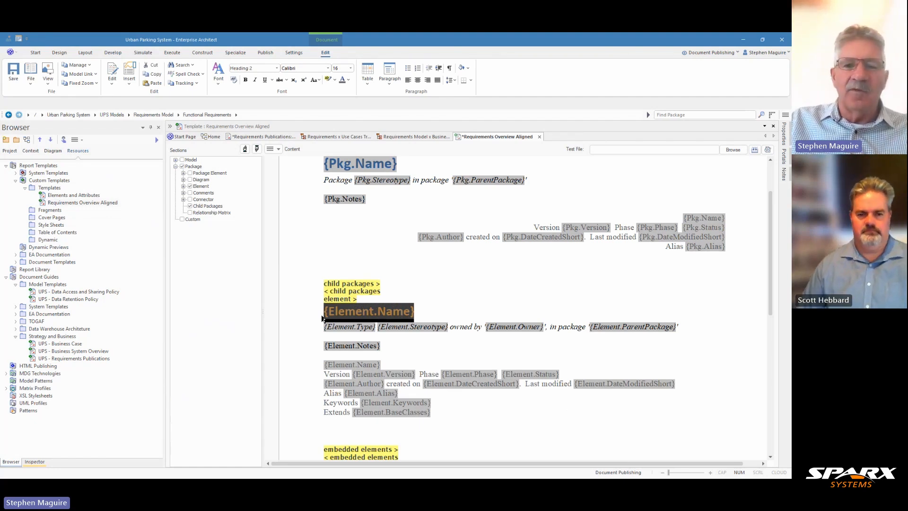
left_click(350, 80)
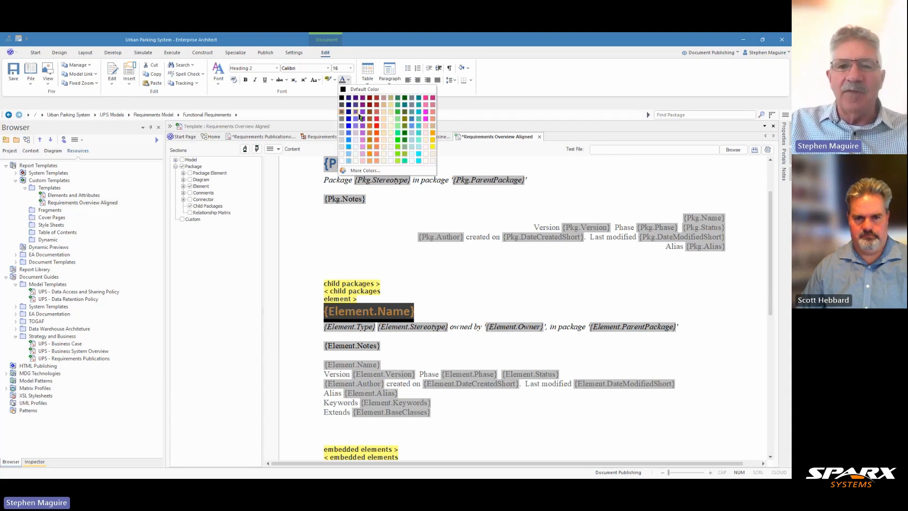
left_click(371, 148)
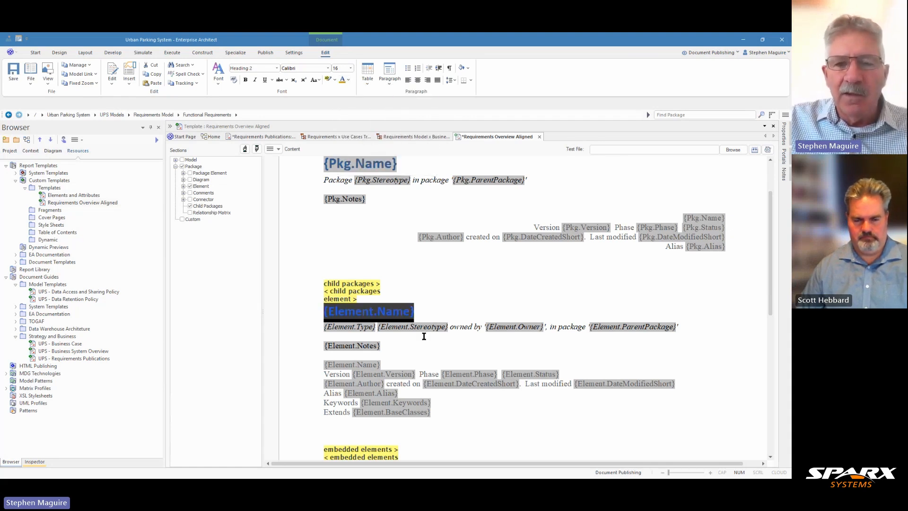
left_click(434, 316)
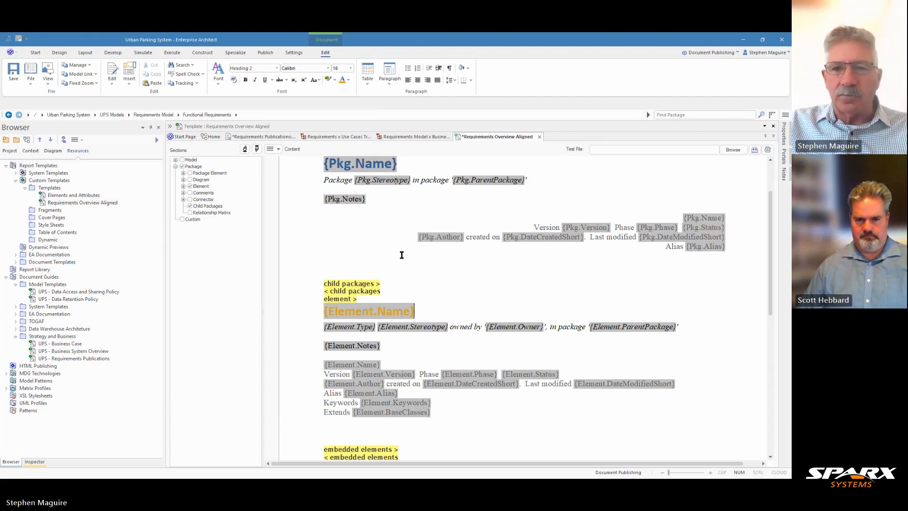
key("ctrl+s")
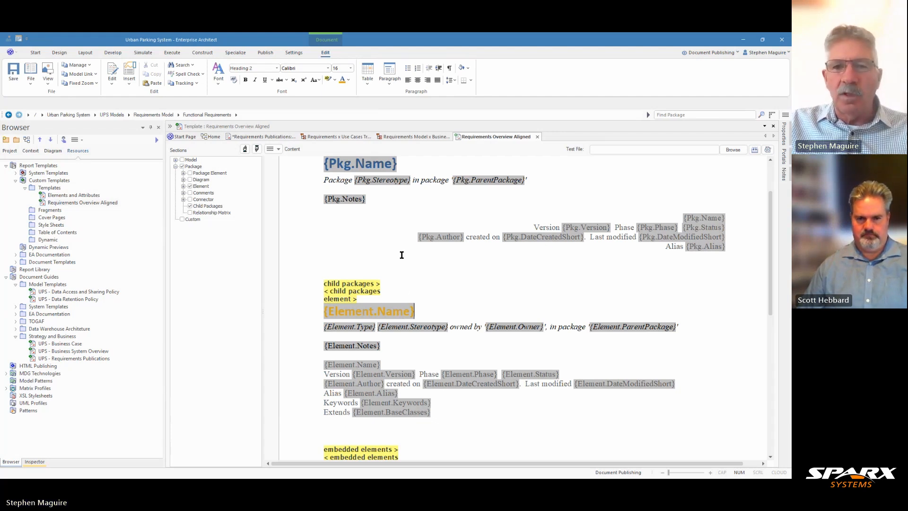
left_click(538, 137)
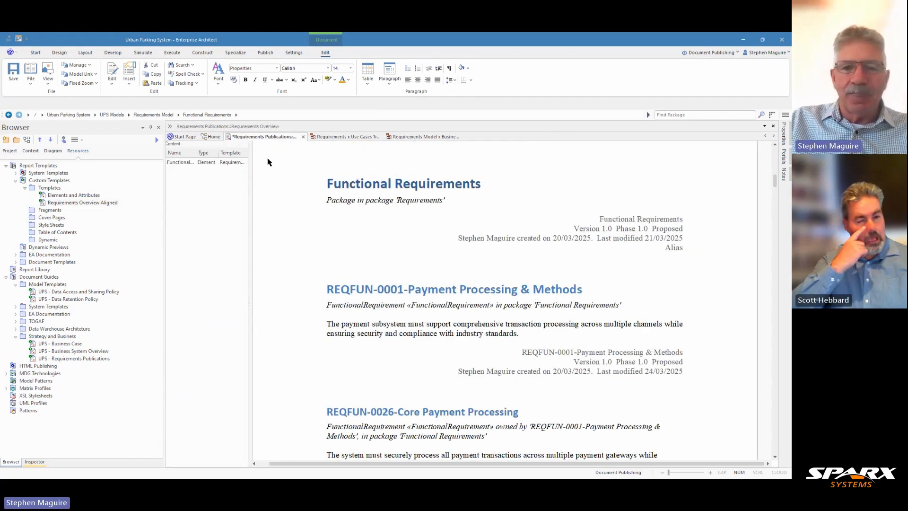
Step: Highlight the Functional Requirements dynamic section in the Requirements Overview document
scroll(442, 267, "up", 10)
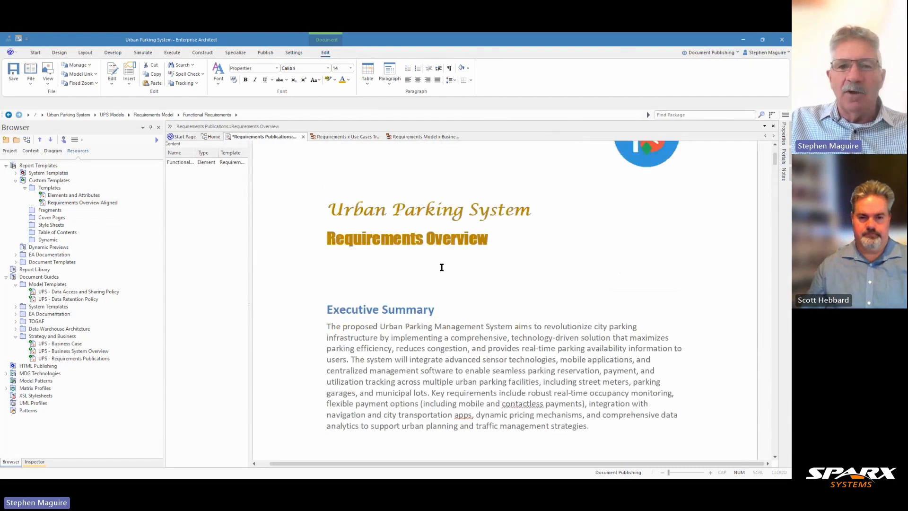
scroll(441, 267, "down", 10)
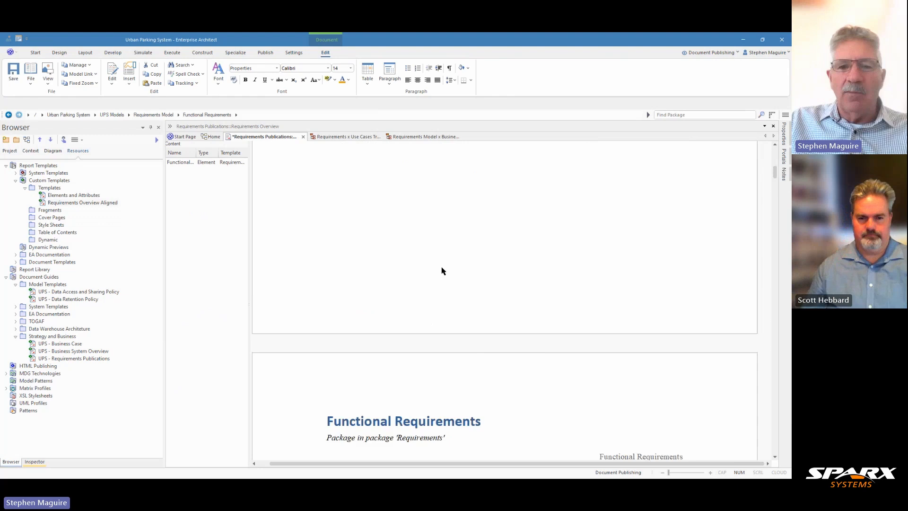
right_click(192, 165)
left_click(211, 175)
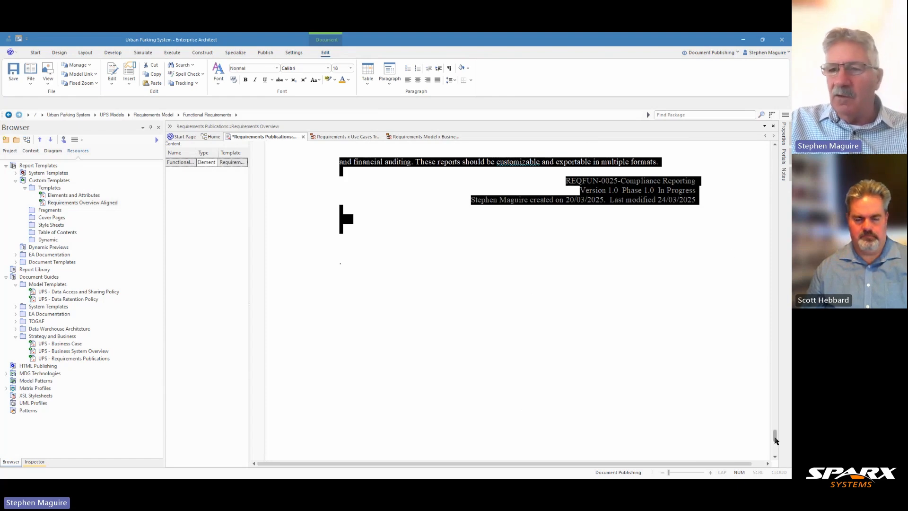
left_click_drag(776, 440, 775, 151)
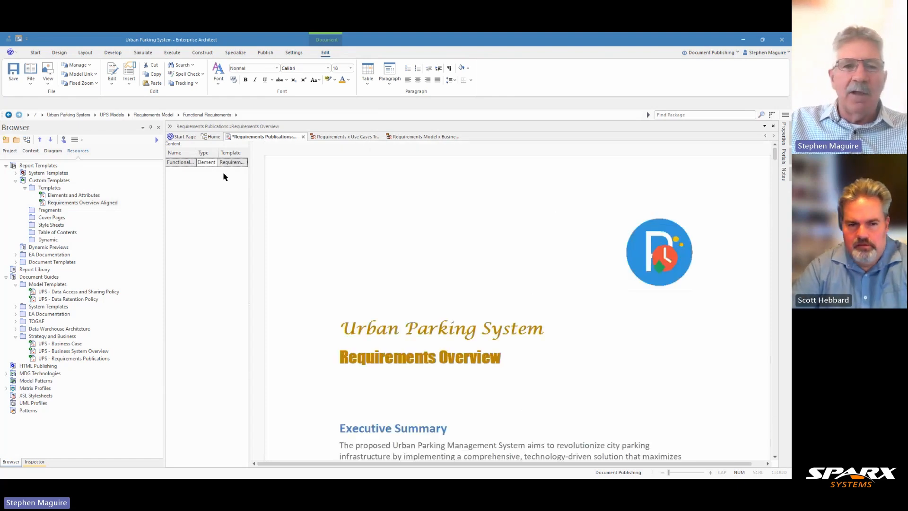
Step: Change the template of the Functional Requirements dynamic section to the custom template Requirements Overview Aligned
right_click(199, 163)
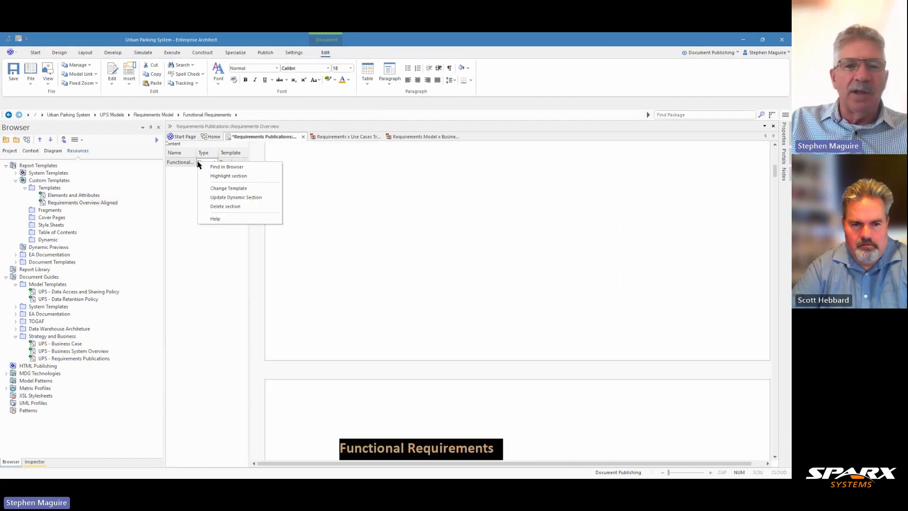
left_click(240, 189)
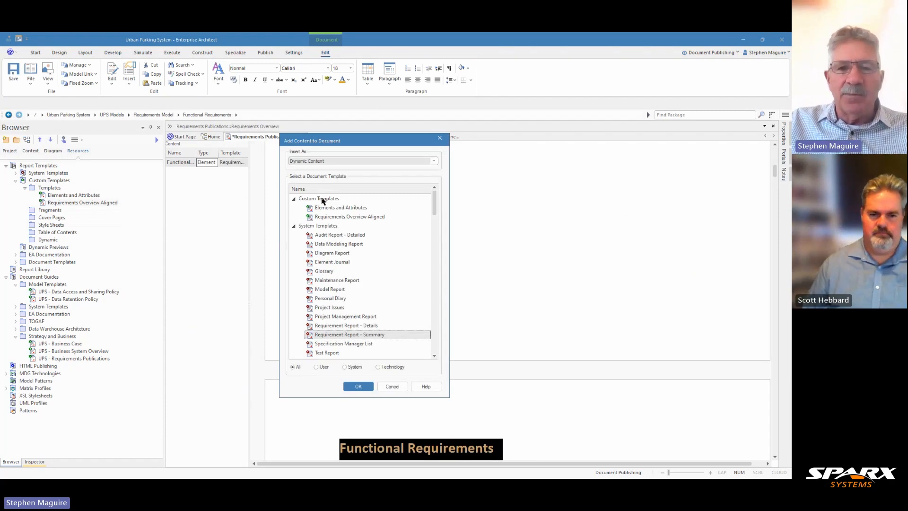
left_click(294, 227)
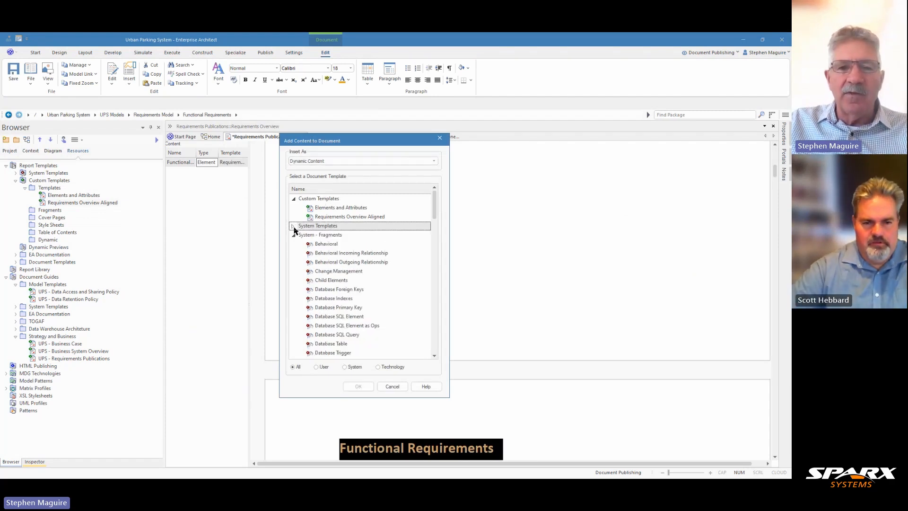
left_click(293, 235)
left_click(294, 244)
left_click(294, 254)
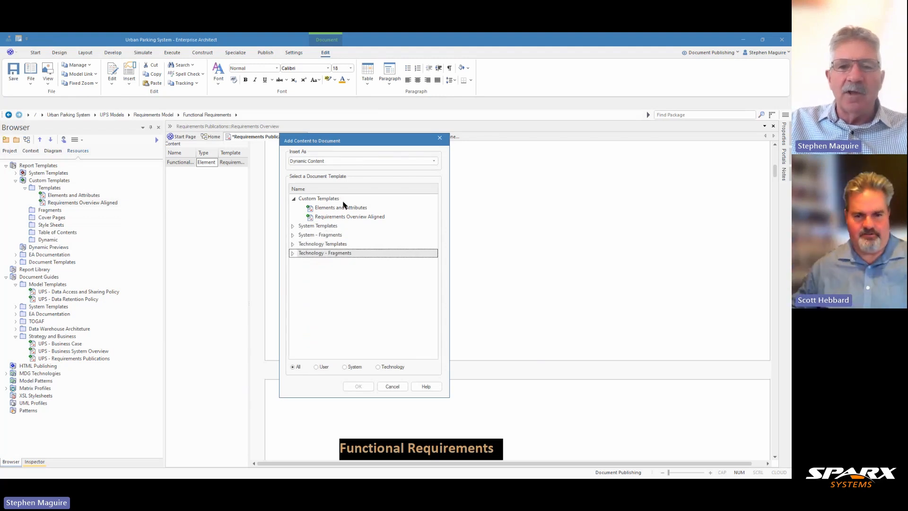
left_click(340, 217)
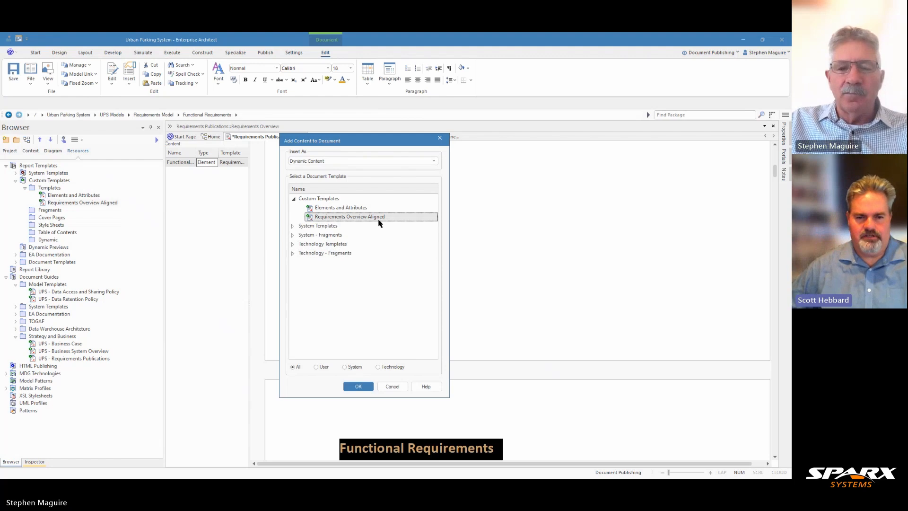
left_click(358, 386)
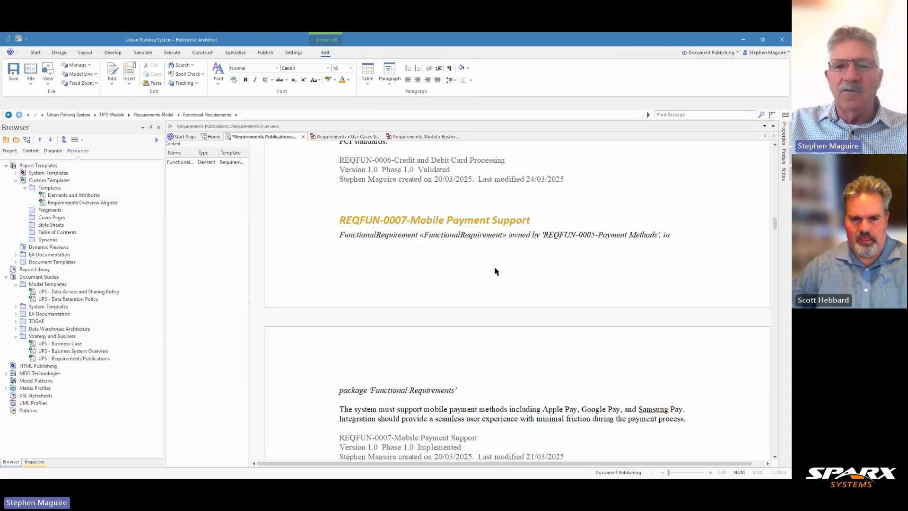
Step: Examine the heading colors and details alignment of the regenerated functional requirements, from the package heading down to REQFUN-0008-Digital Wallet Integration
scroll(495, 271, "up", 4)
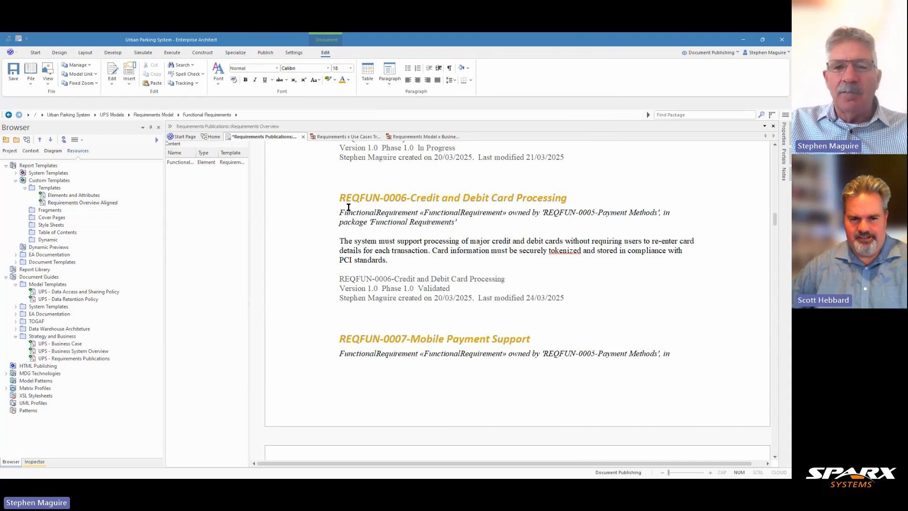
left_click(343, 279)
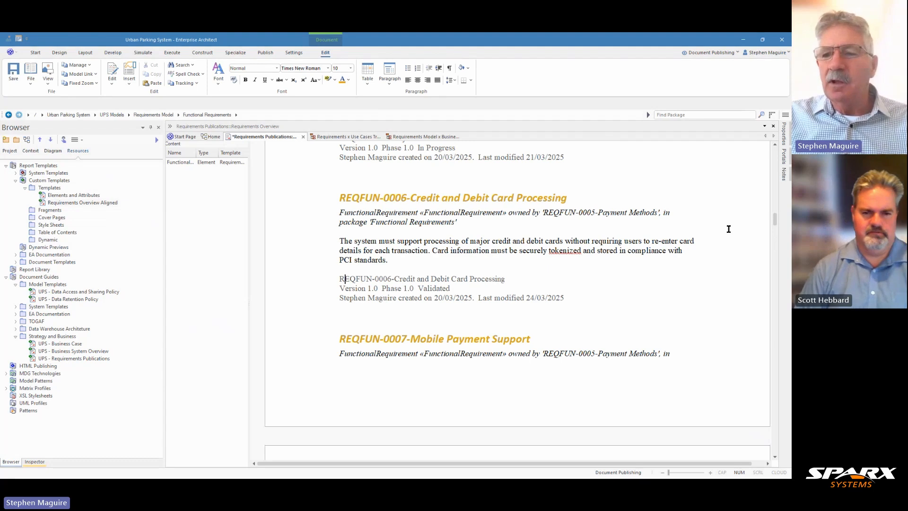
left_click_drag(776, 220, 775, 149)
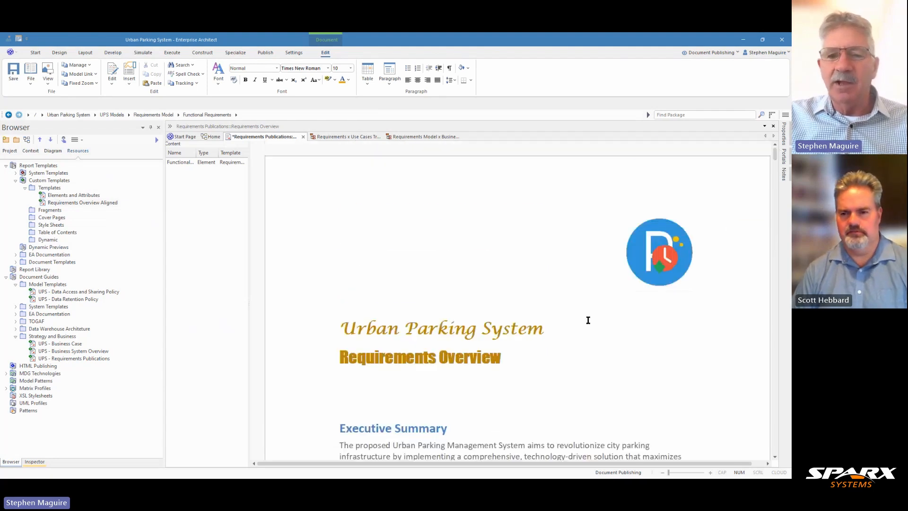
scroll(514, 373, "down", 6)
scroll(515, 375, "down", 5)
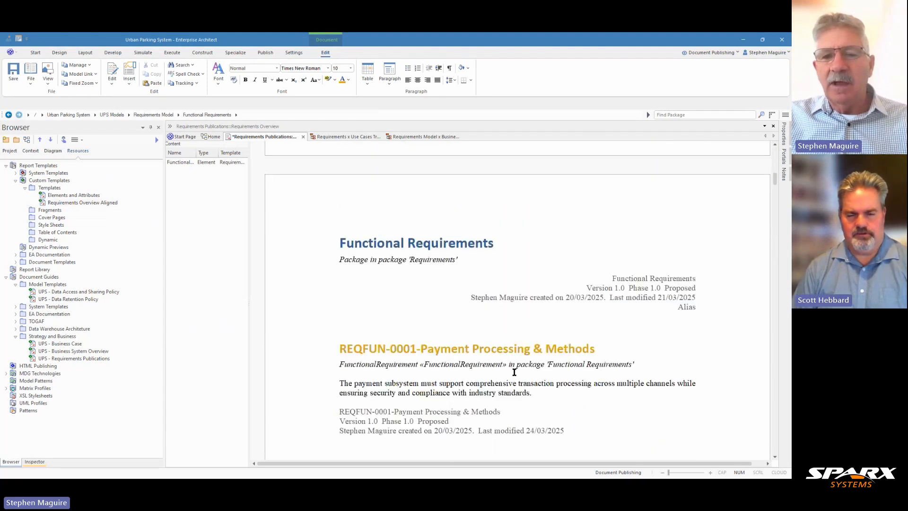
scroll(514, 372, "down", 15)
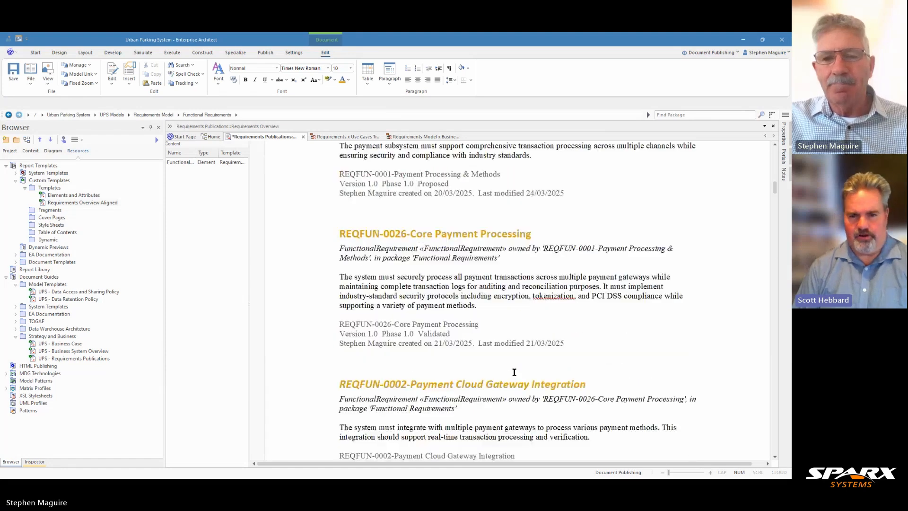
scroll(514, 372, "down", 5)
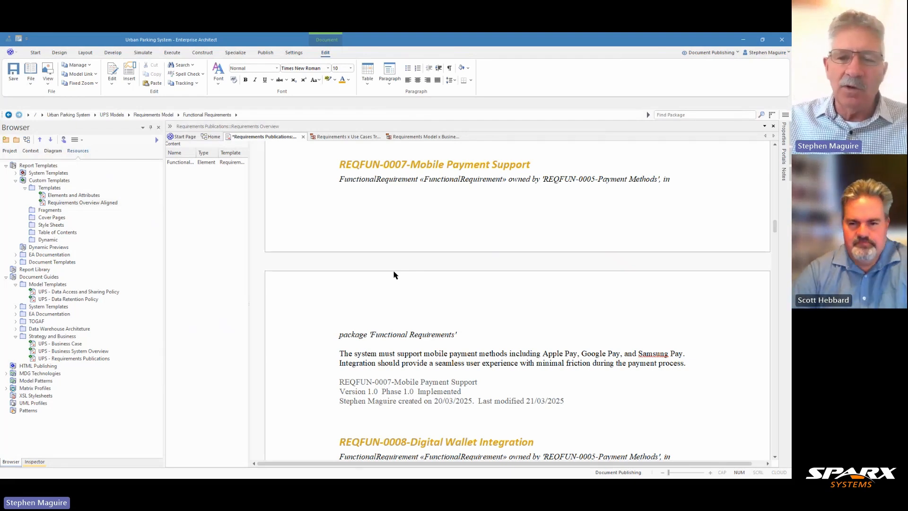
scroll(395, 275, "down", 2)
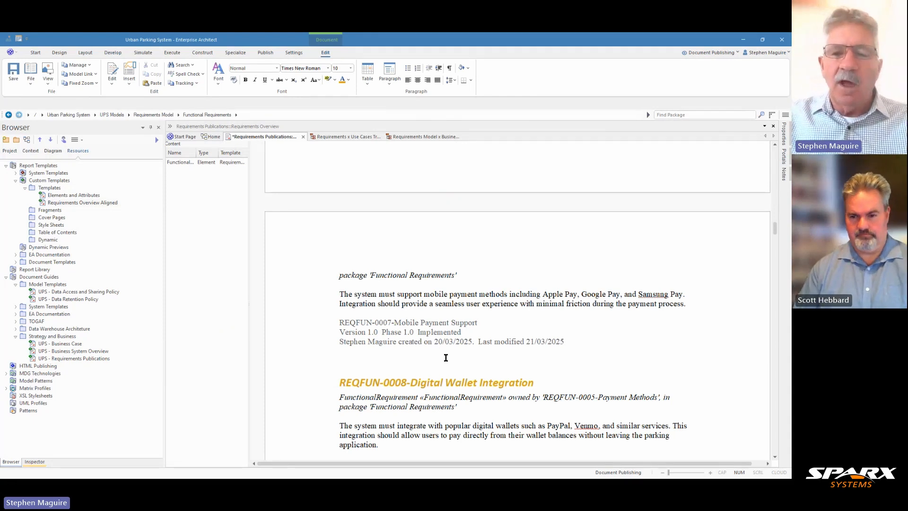
Step: Add the line "Document History" below the Executive Summary paragraph
scroll(446, 357, "up", 15)
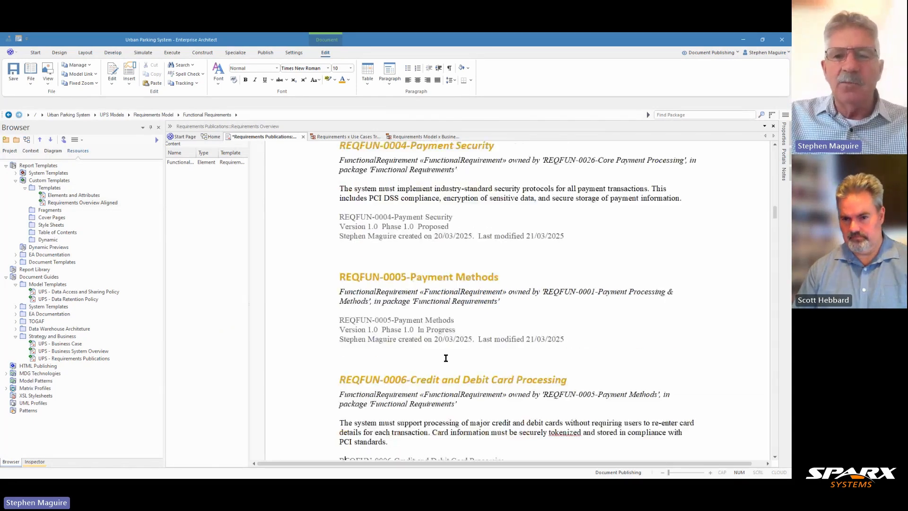
scroll(445, 362, "up", 15)
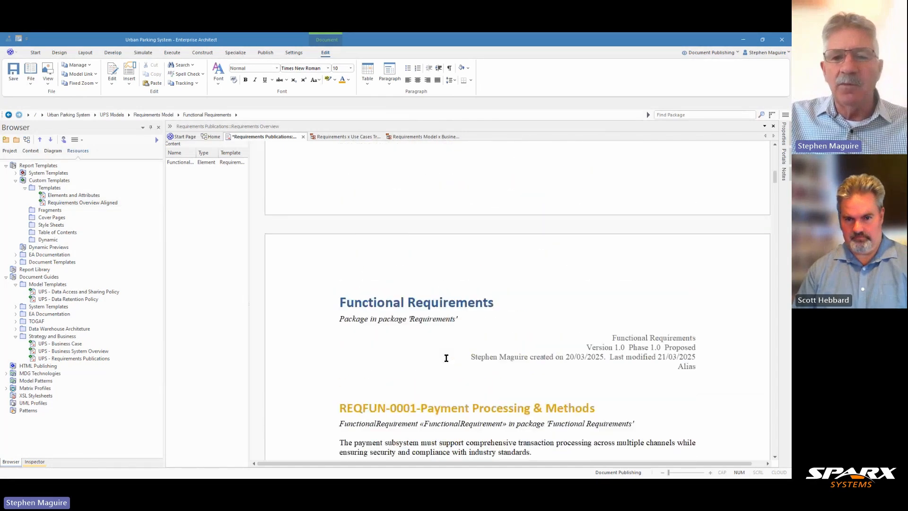
scroll(449, 352, "down", 3)
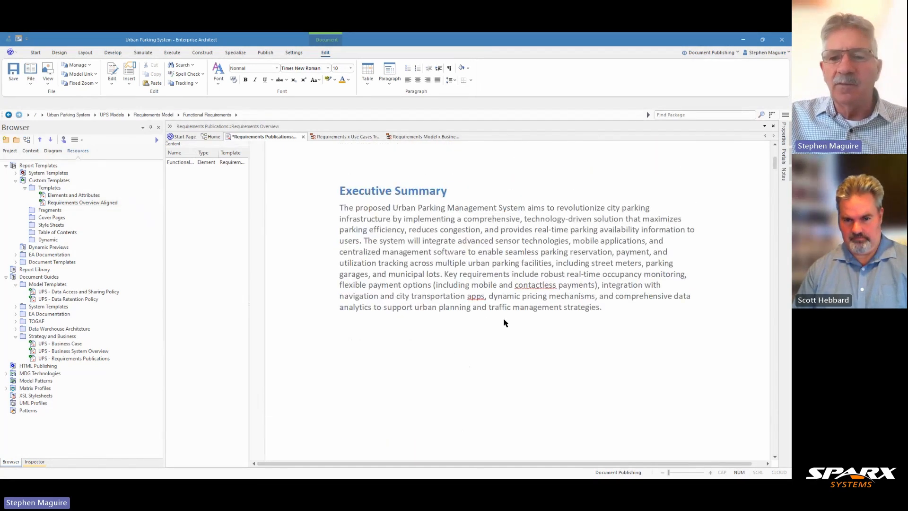
left_click(609, 308)
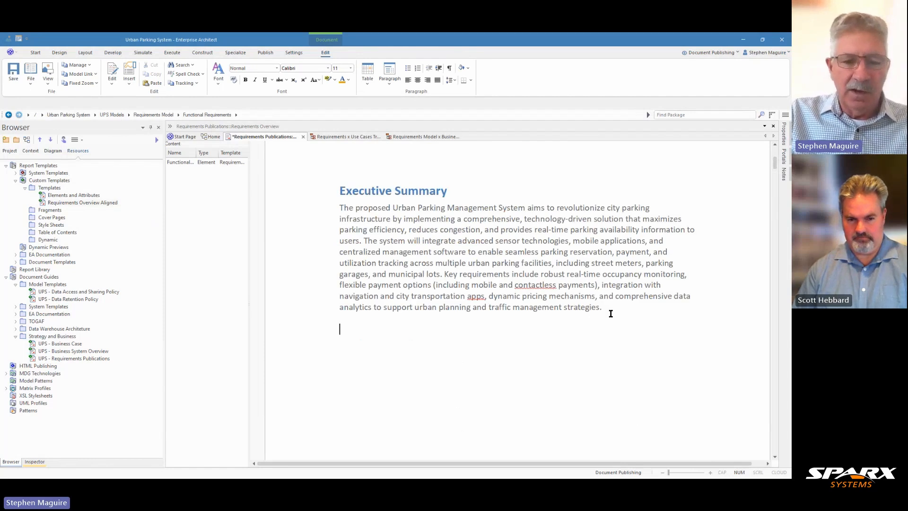
key("Return")
type("DOcument")
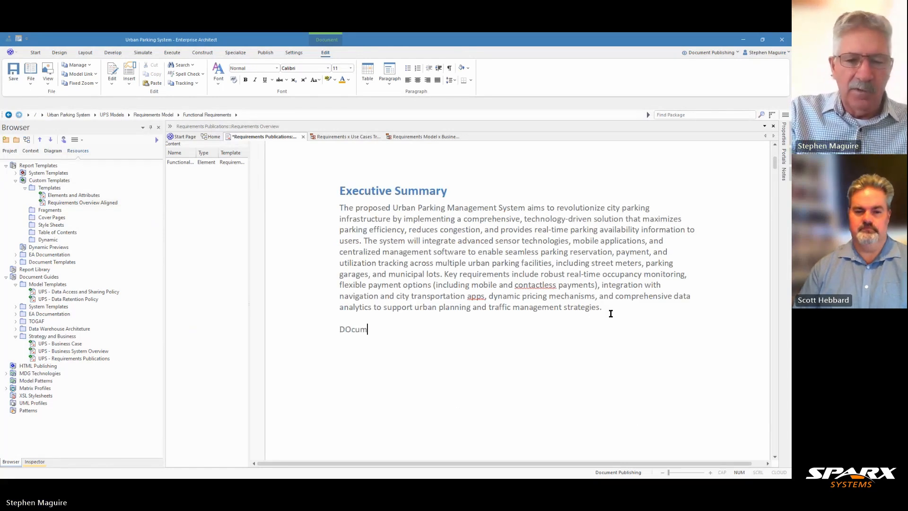
key("BackSpace")
key("BackSpace")
key("BackSpace")
key("BackSpace")
key("BackSpace")
key("BackSpace")
key("BackSpace")
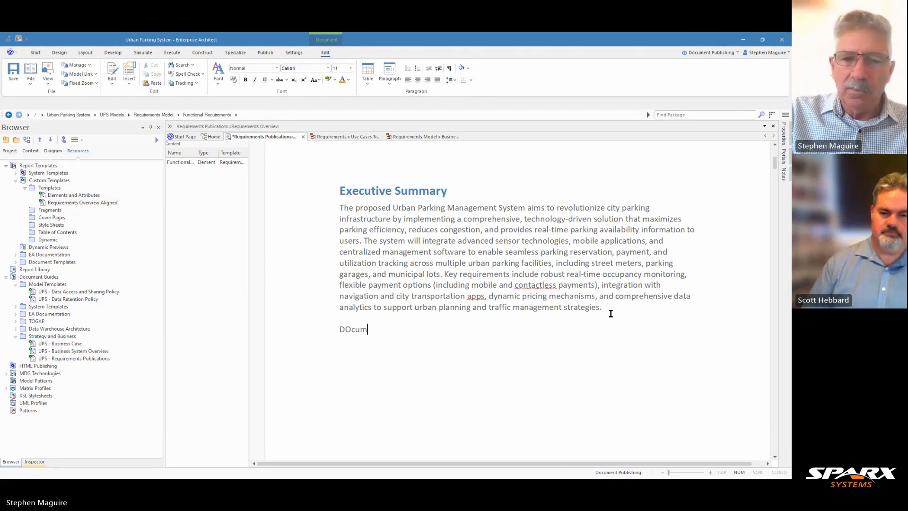
key("BackSpace")
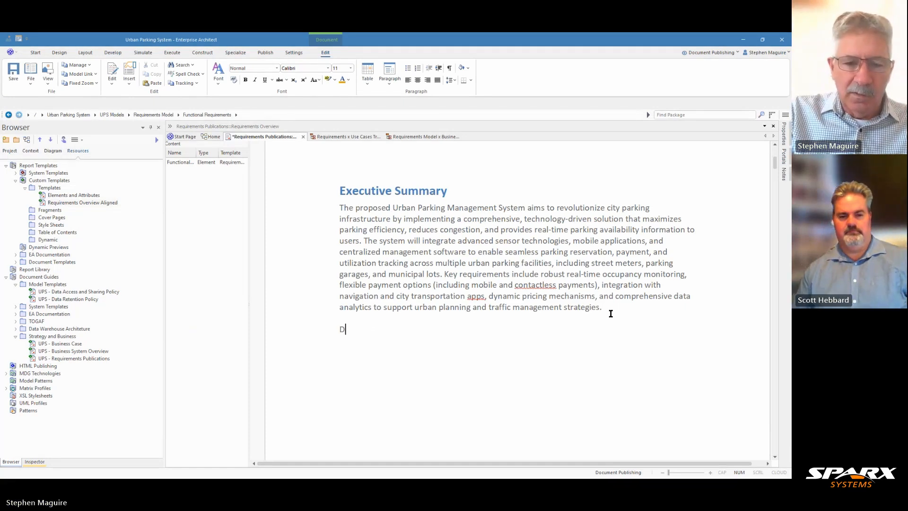
type("ocument H")
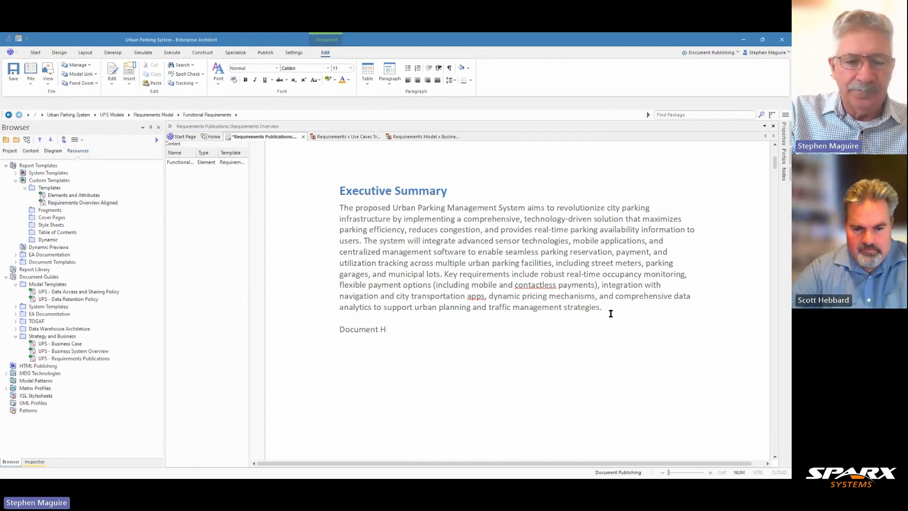
type("istory")
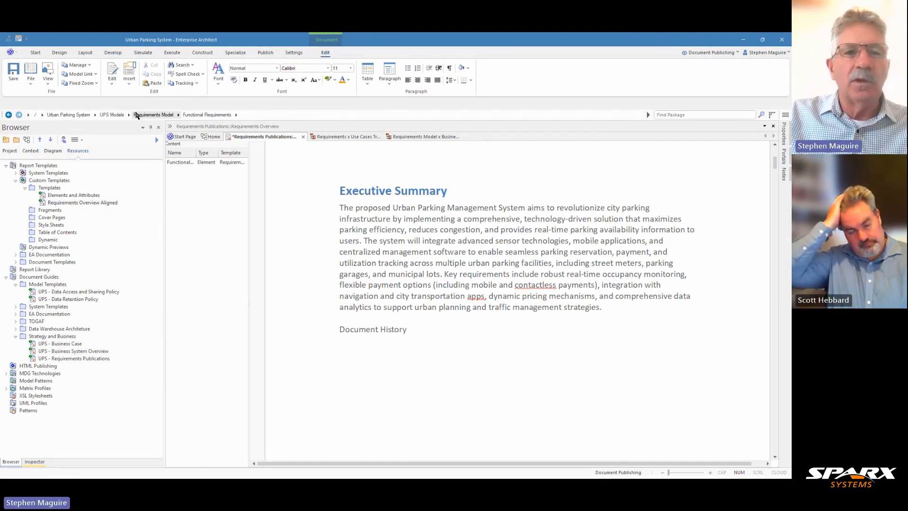
Step: Insert a table with two rows and three columns directly under the Document History line
left_click(129, 84)
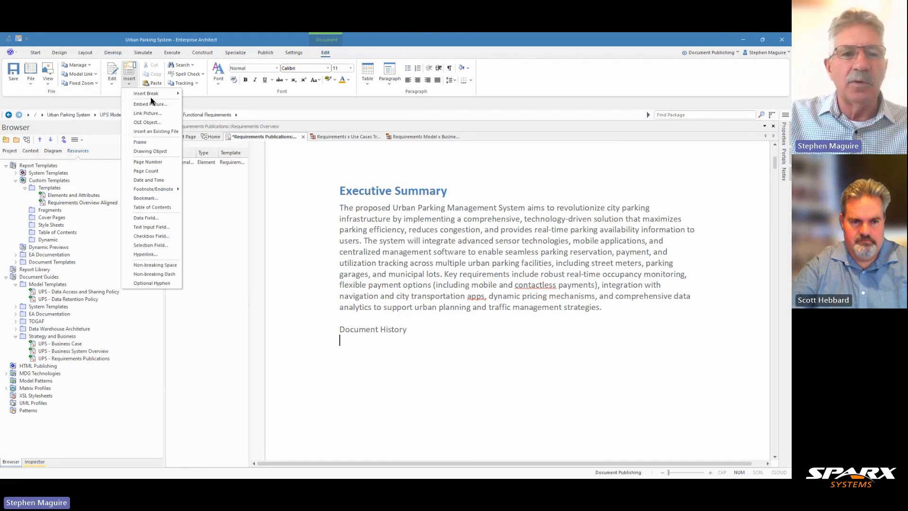
left_click(369, 81)
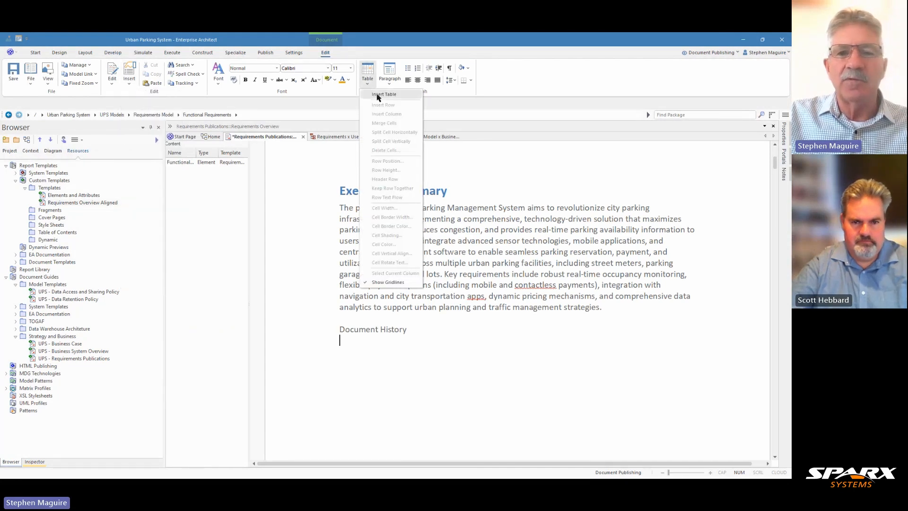
left_click(379, 95)
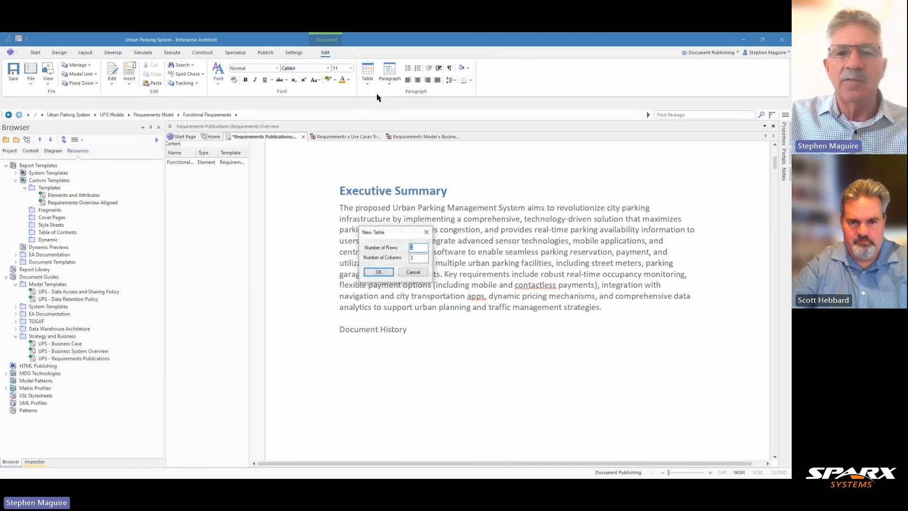
left_click(386, 275)
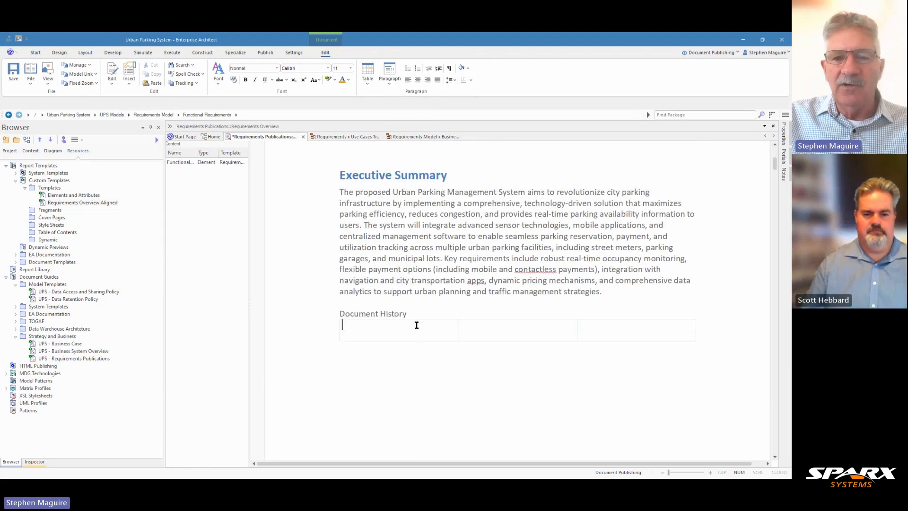
left_click(368, 324)
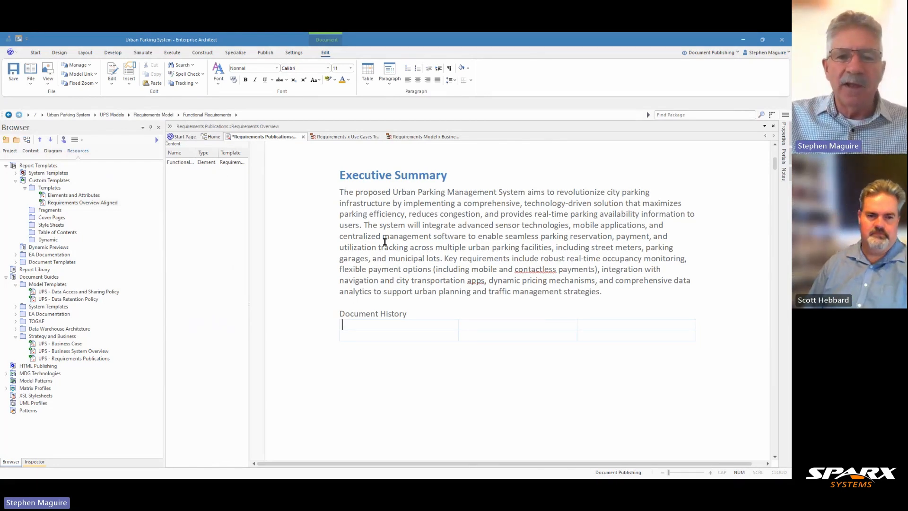
scroll(385, 243, "down", 20)
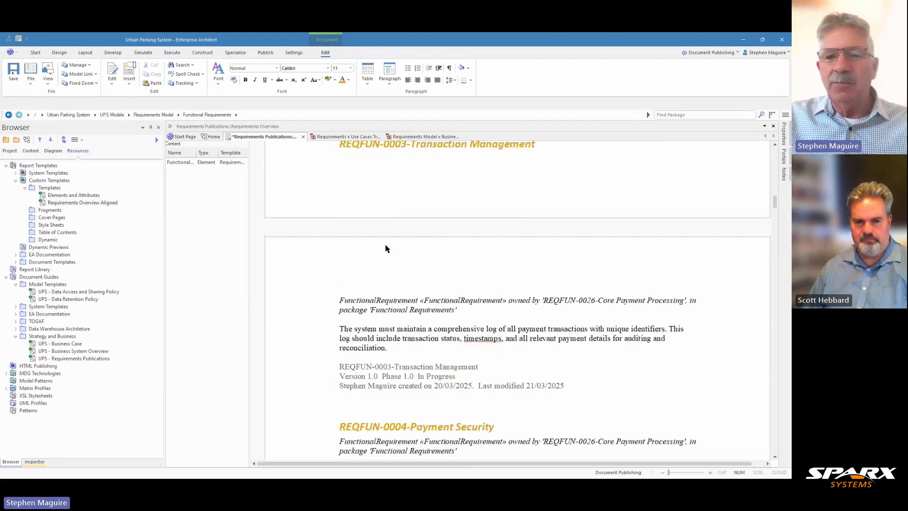
scroll(386, 250, "down", 15)
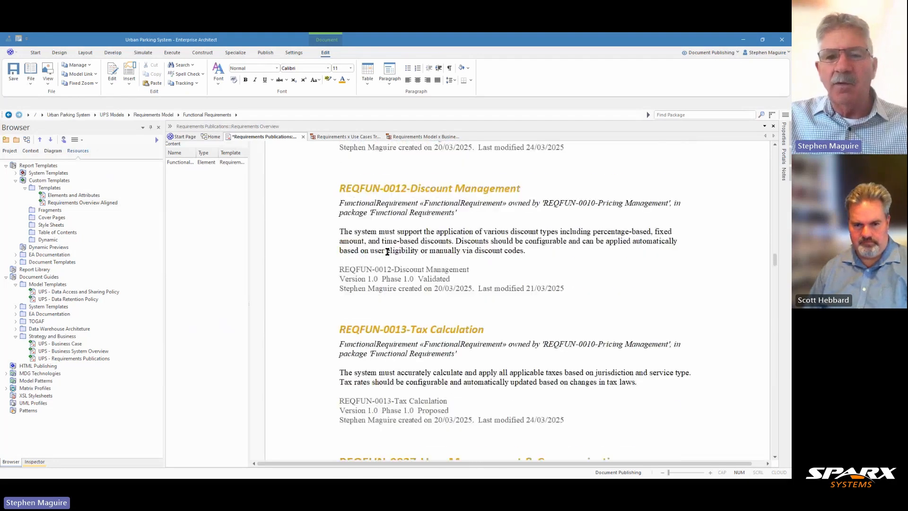
scroll(387, 251, "down", 15)
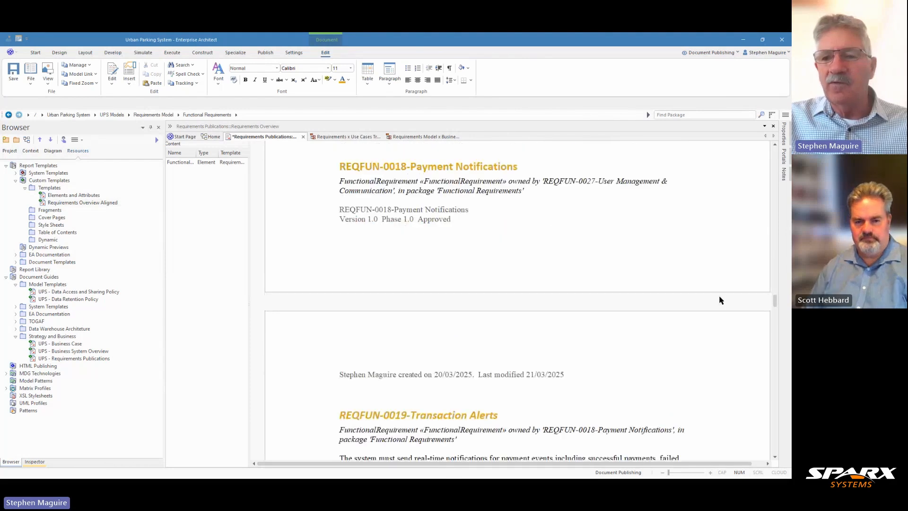
left_click_drag(776, 301, 775, 147)
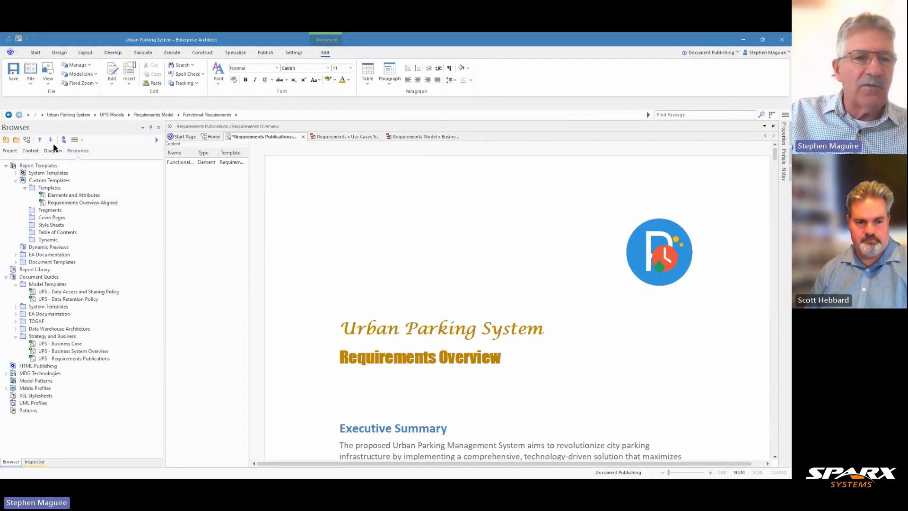
Step: Locate the Payment Subsystem's Regulatory Requirements package in the project and expand it
left_click(10, 150)
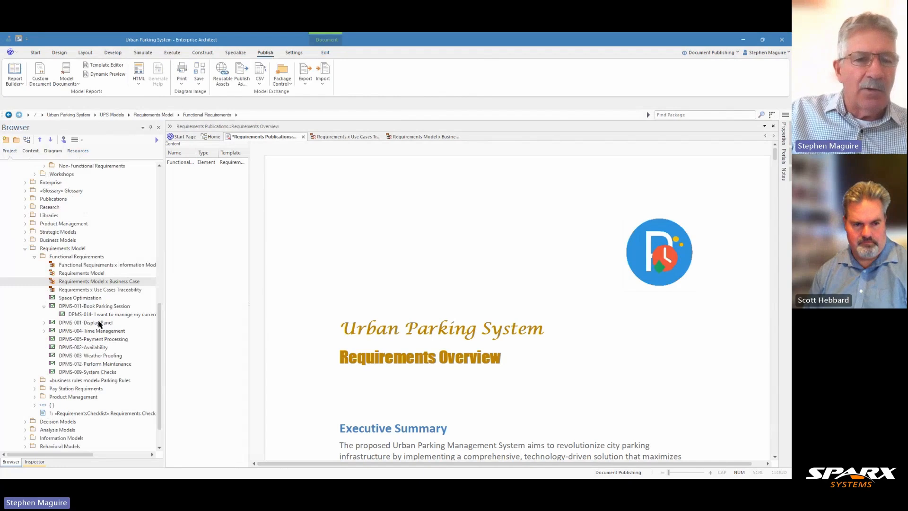
scroll(99, 324, "up", 8)
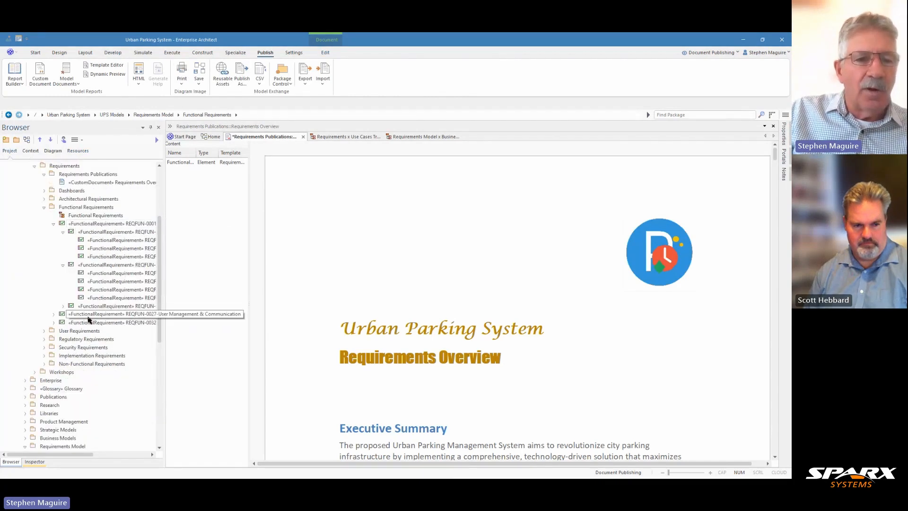
left_click(83, 339)
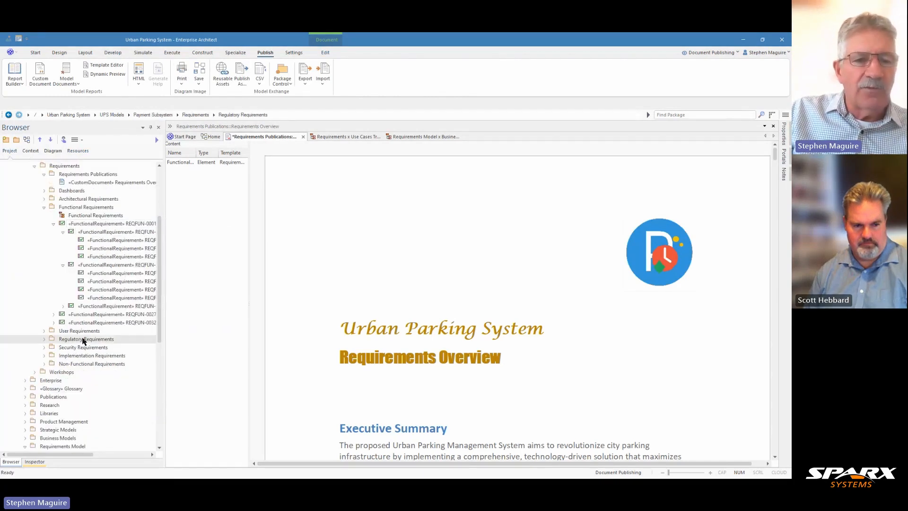
left_click(44, 340)
Step: Insert a page break at the very end of the document, after REQFUN-0025-Compliance Reporting
scroll(453, 263, "down", 8)
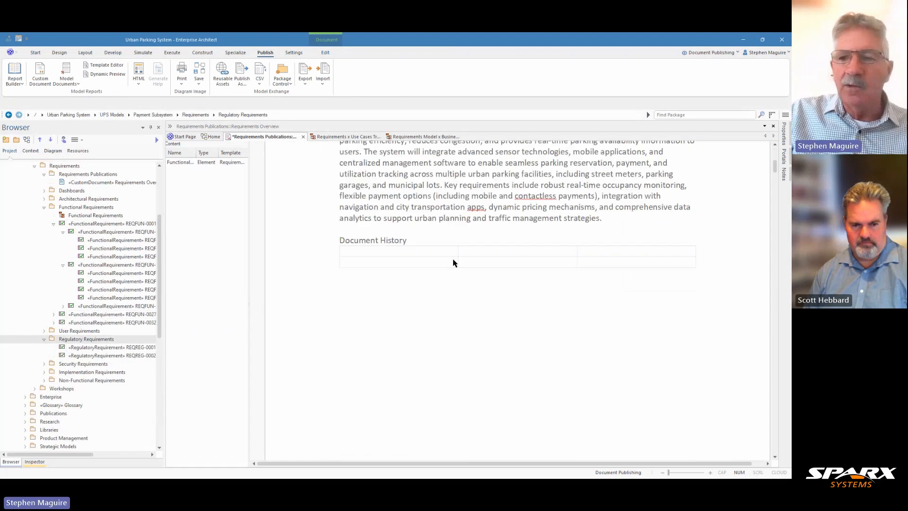
scroll(454, 262, "down", 10)
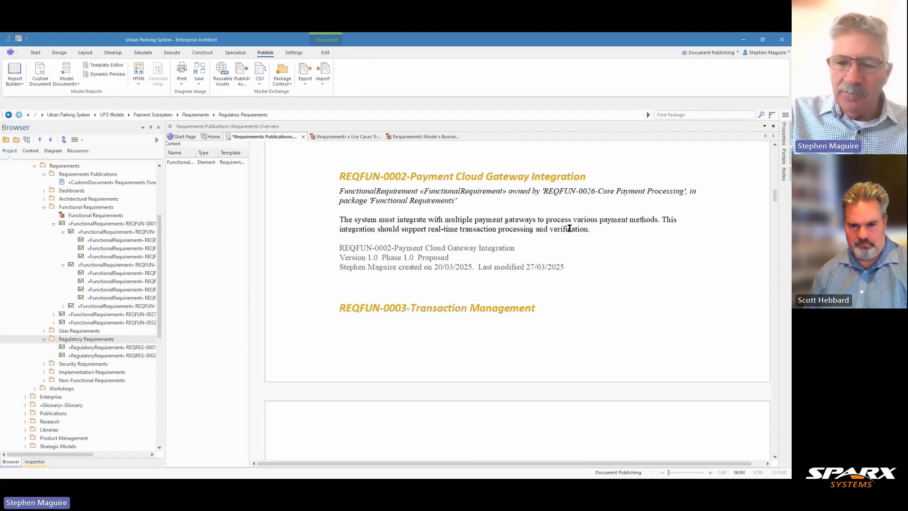
left_click(617, 294)
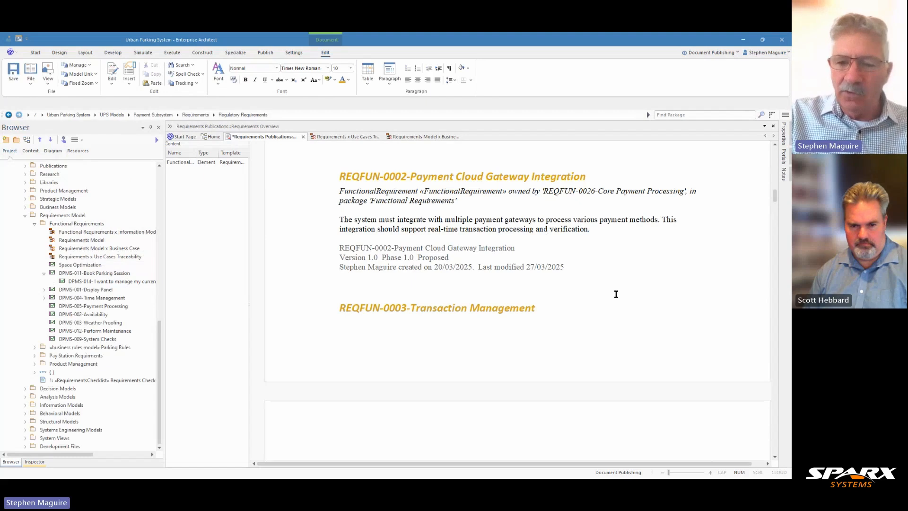
key("ctrl+End")
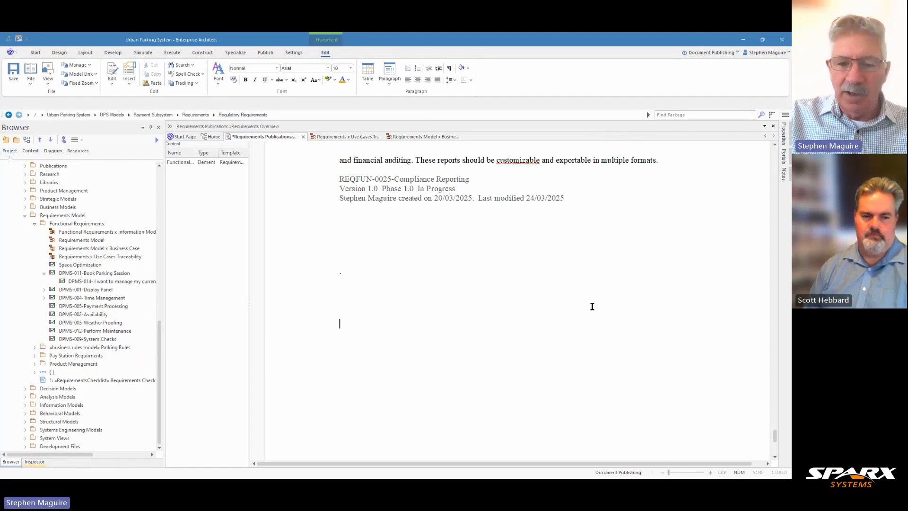
key("ctrl+Return")
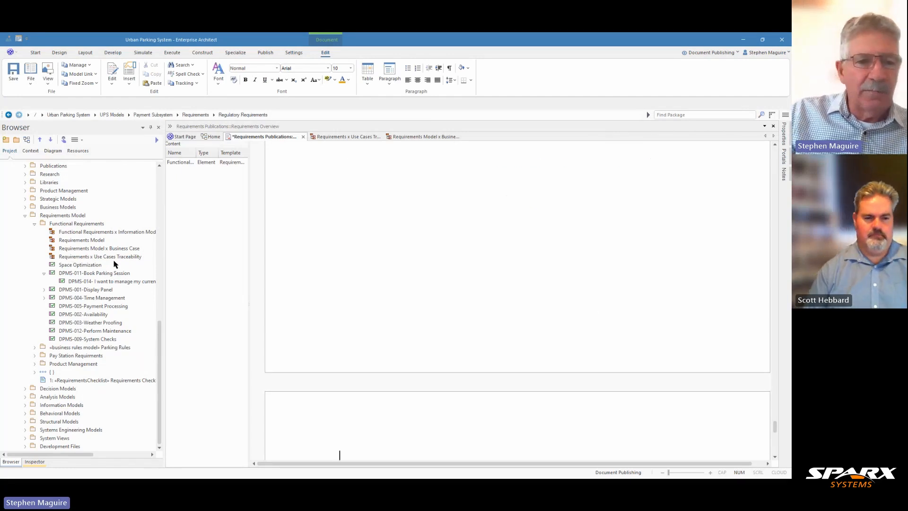
Step: Add the Regulatory Requirements package to the new last page as Dynamic Content using the Requirements Overview Aligned template
scroll(91, 264, "up", 3)
left_click(25, 290)
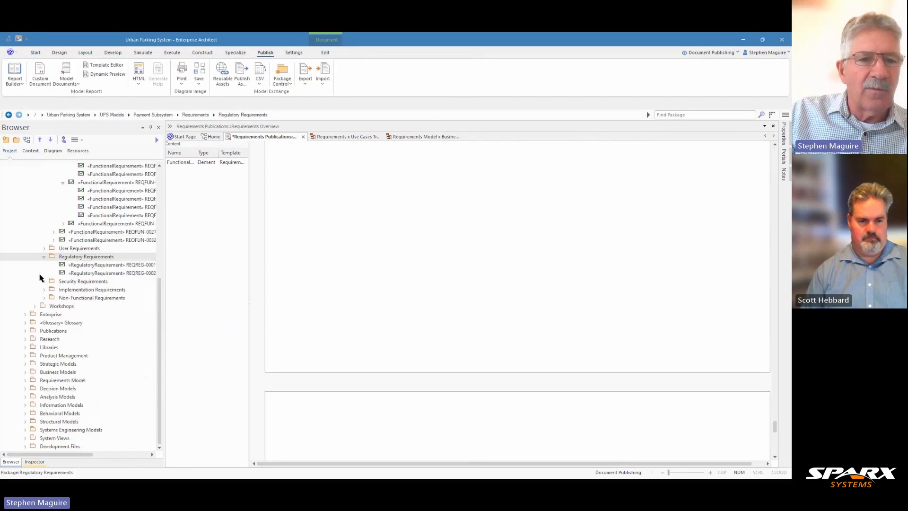
scroll(103, 234, "up", 4)
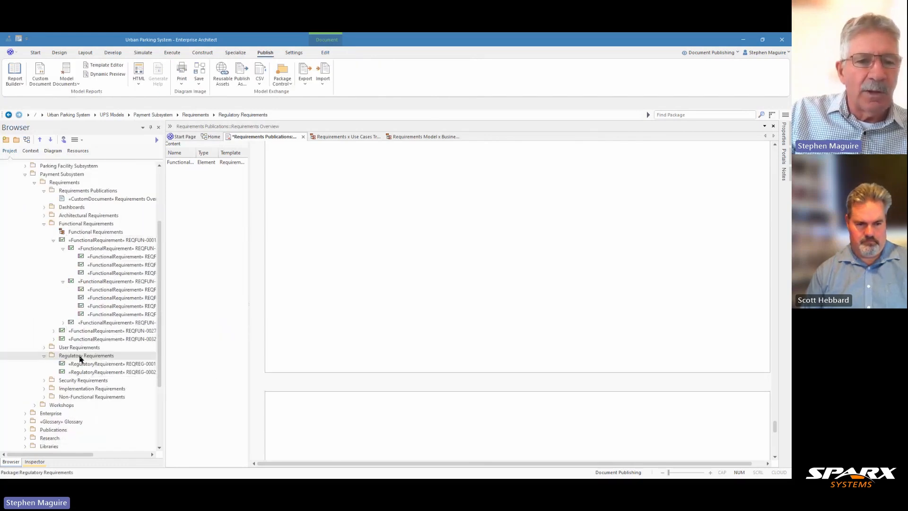
left_click_drag(81, 359, 314, 436)
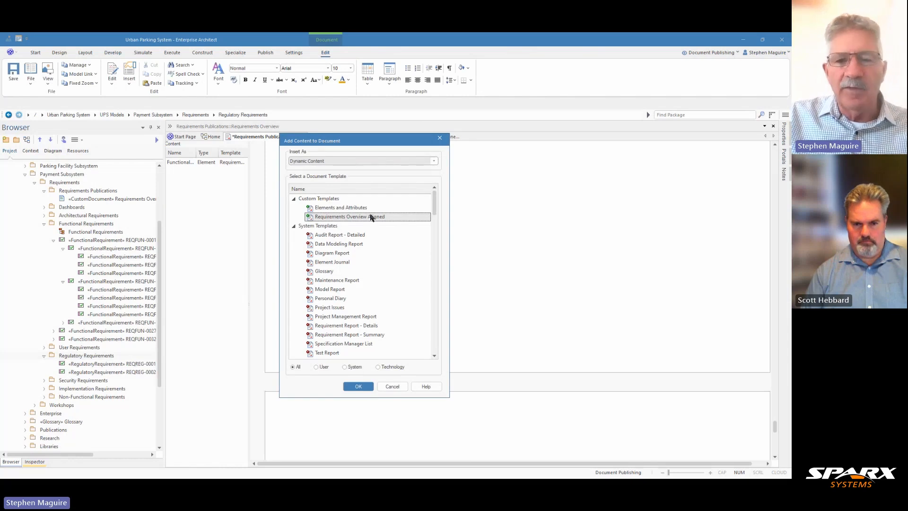
left_click(358, 386)
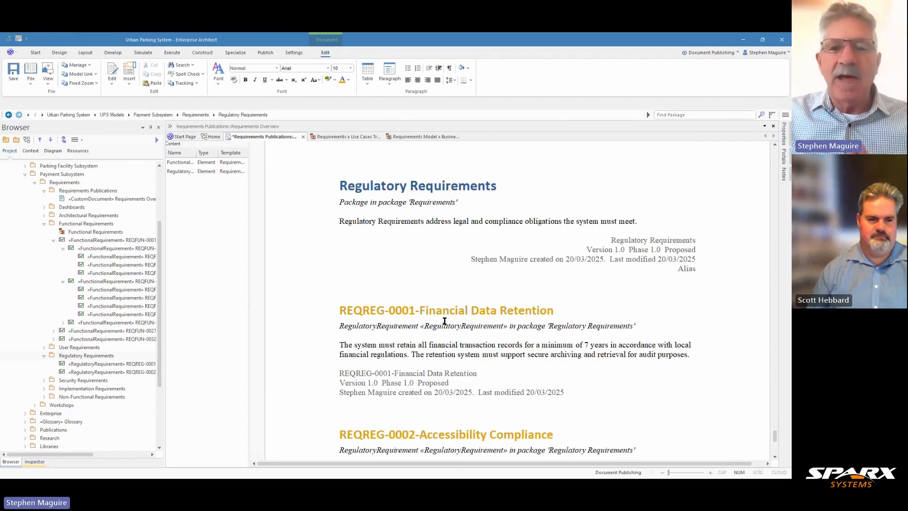
scroll(444, 322, "down", 1)
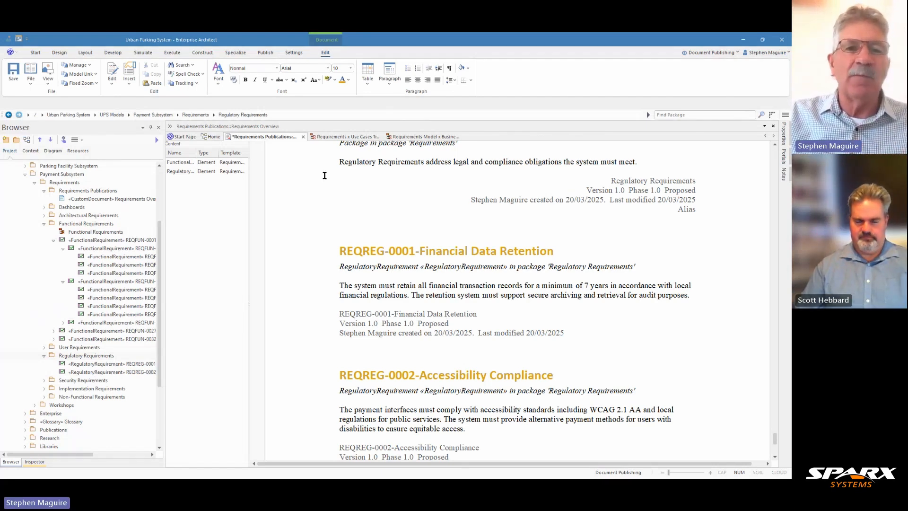
Step: Save the pending changes to the Requirements Overview document and try to export it to a file in HTML format
left_click(265, 52)
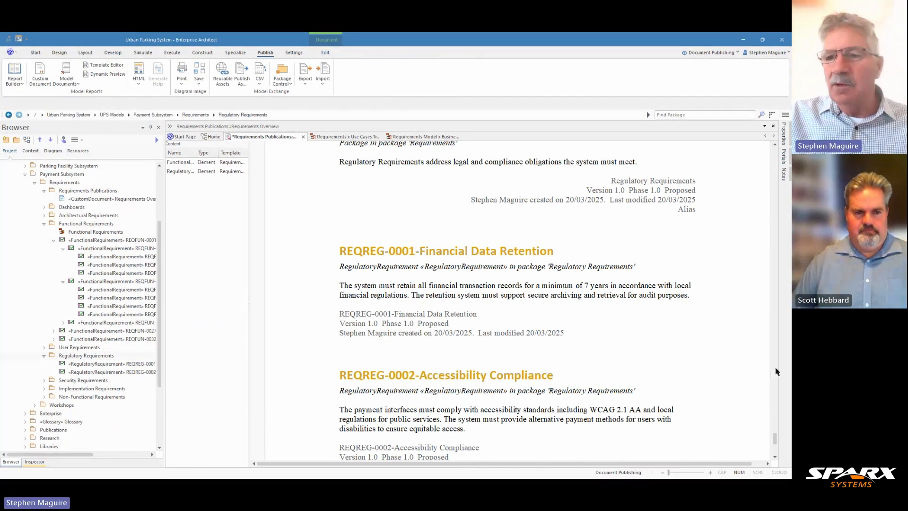
left_click_drag(776, 439, 777, 145)
left_click(468, 251)
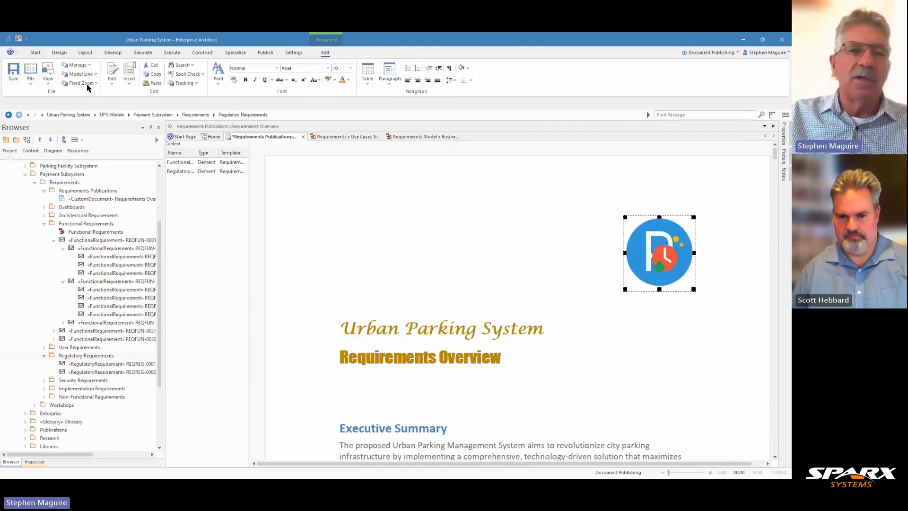
left_click(30, 86)
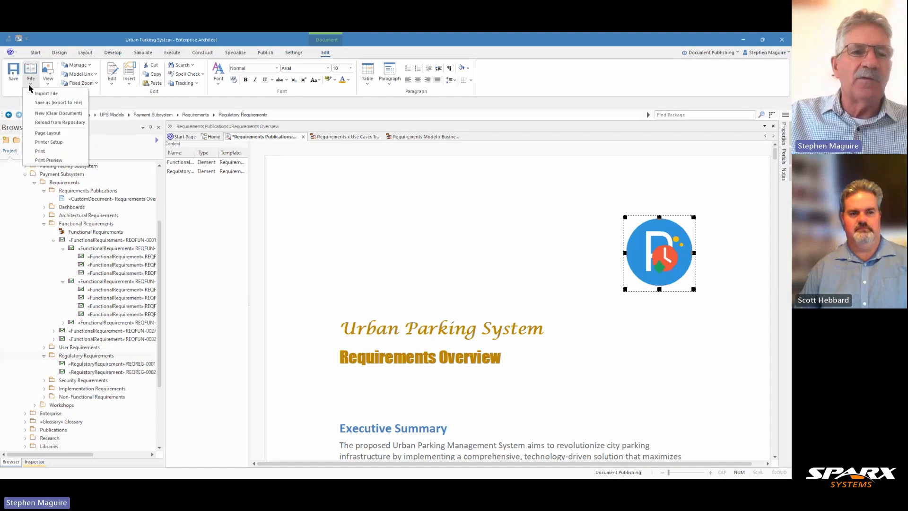
left_click(60, 104)
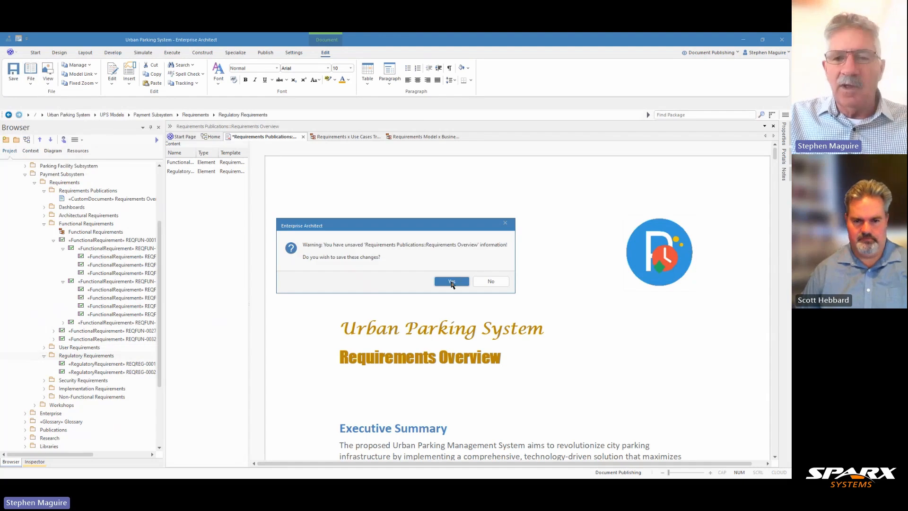
left_click(491, 281)
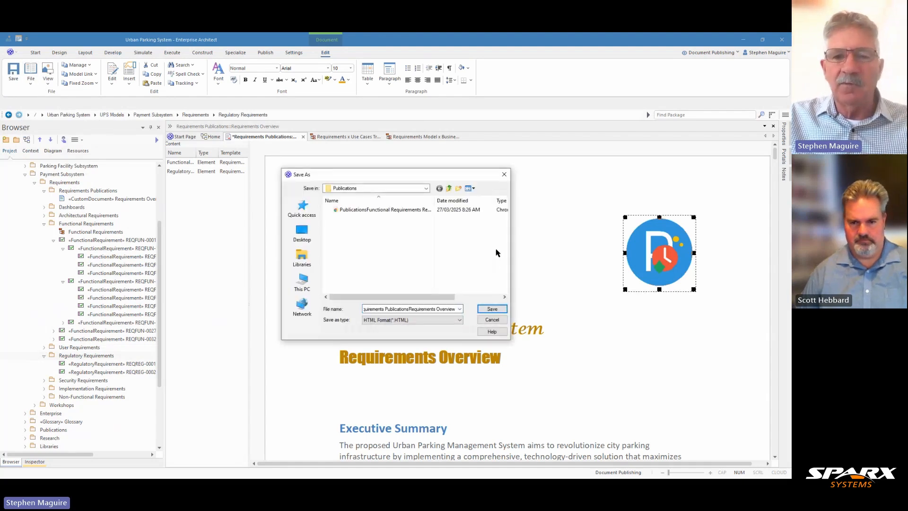
left_click(492, 310)
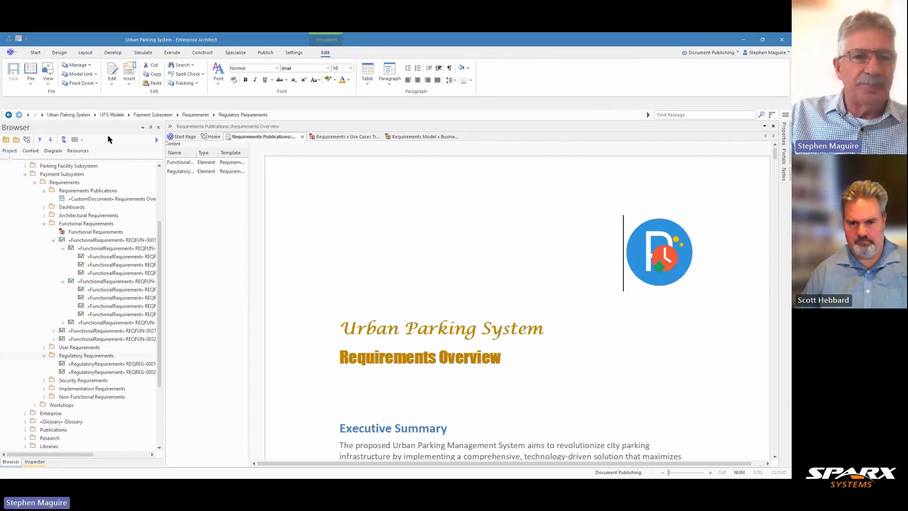
Step: Export the saved Requirements Overview document to the Publications folder in HTML format
left_click(31, 83)
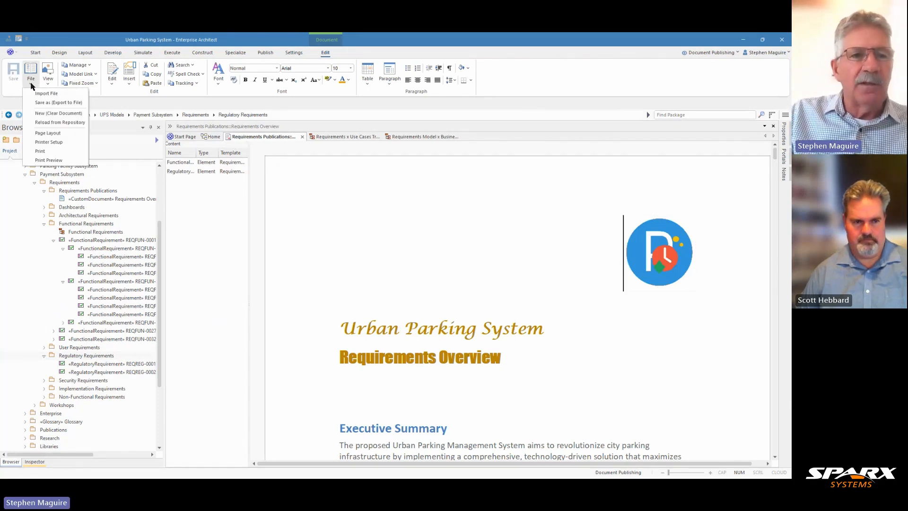
left_click(51, 102)
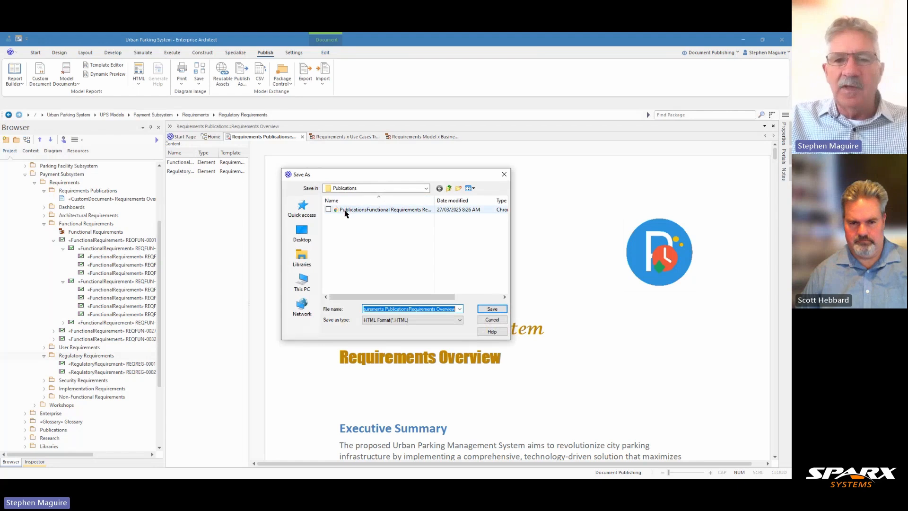
left_click(492, 309)
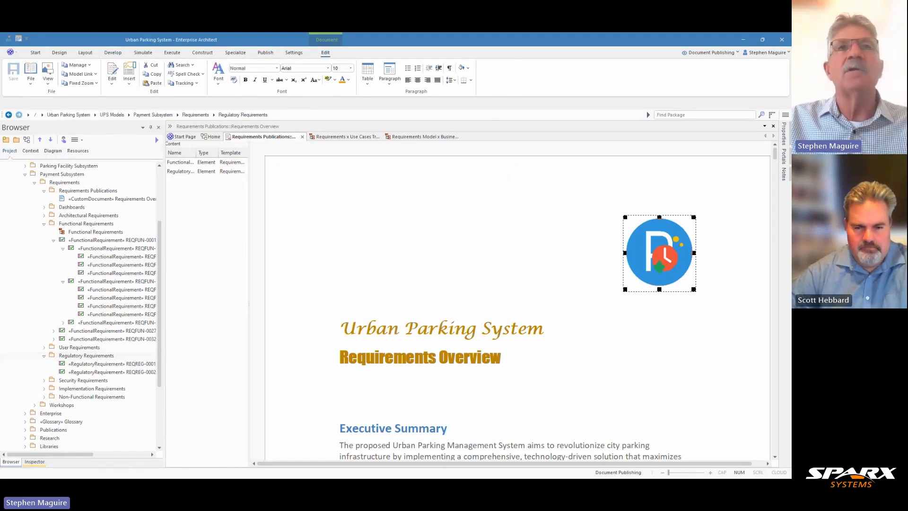
left_click(265, 53)
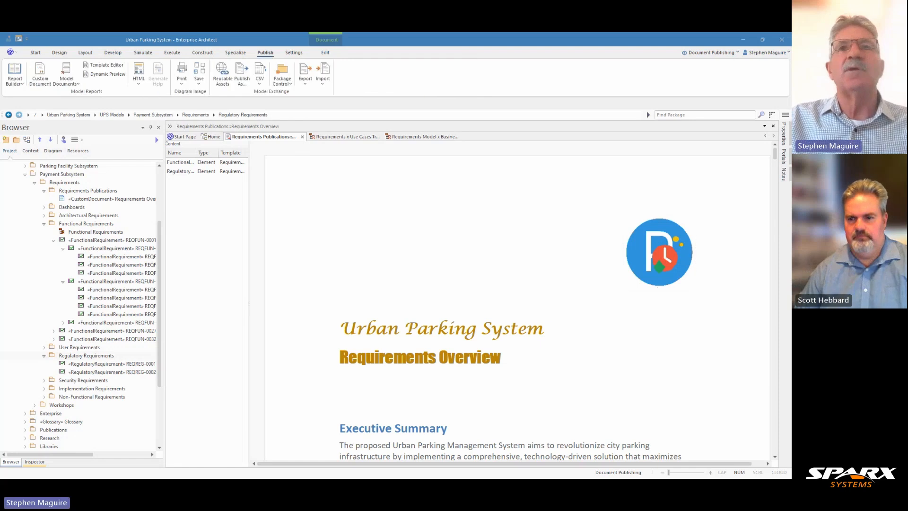